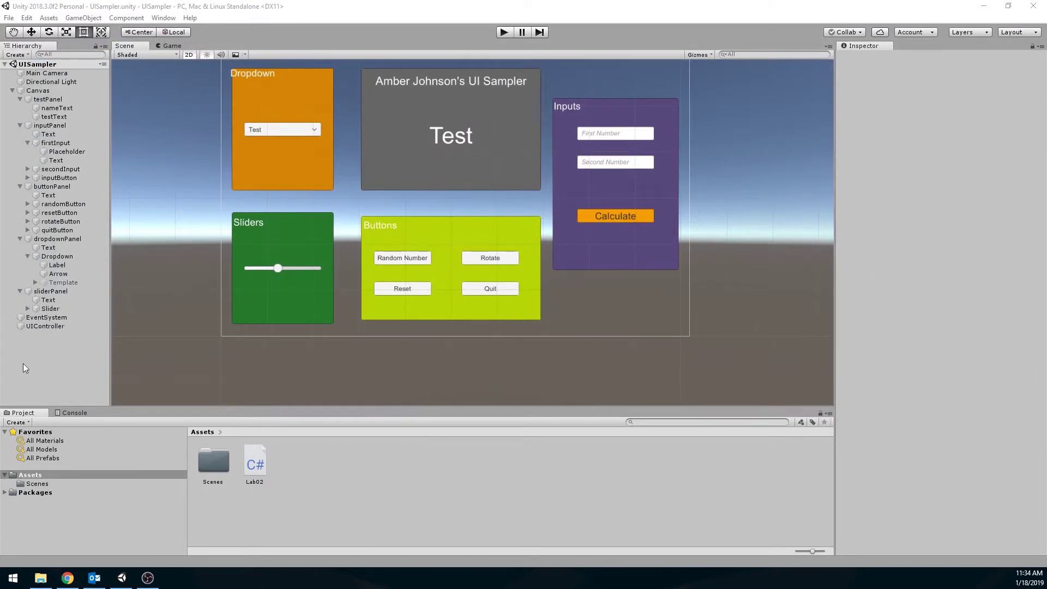
- Check the console for errors, and briefly run the UISampler scene in play mode before stopping it
click(75, 414)
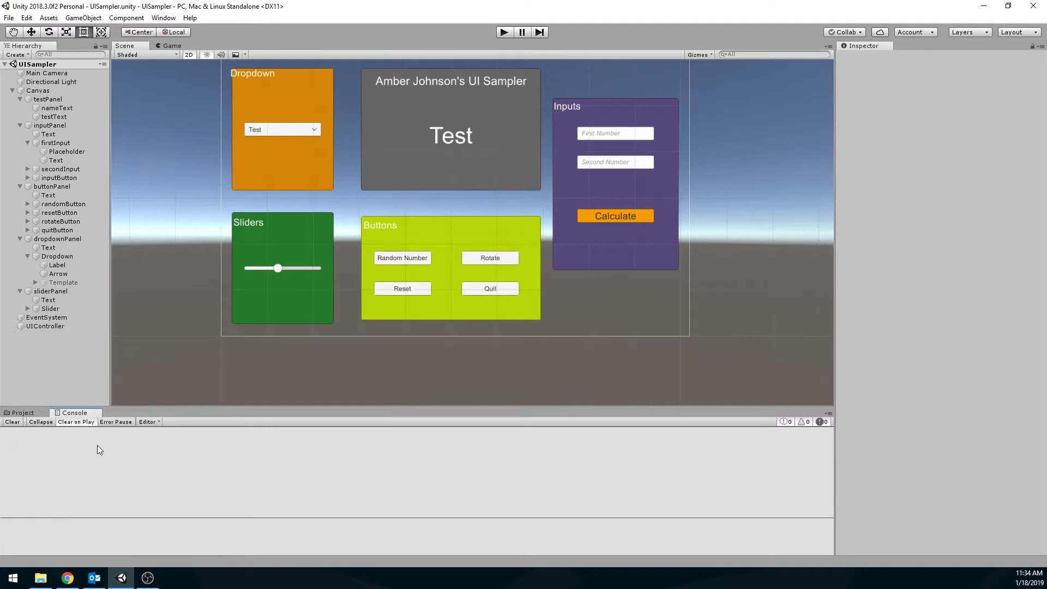
click(22, 412)
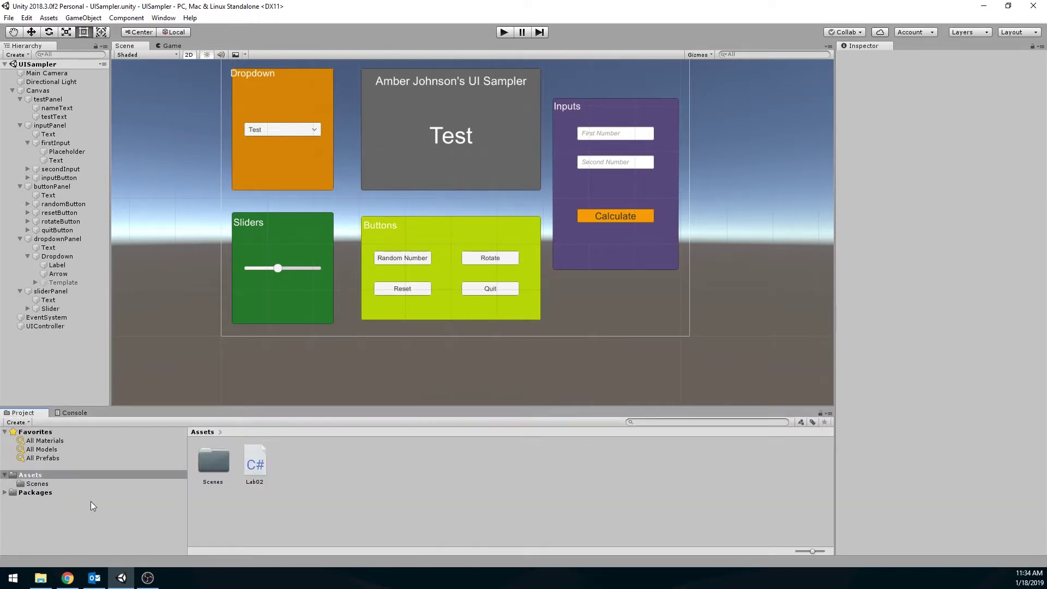
click(504, 32)
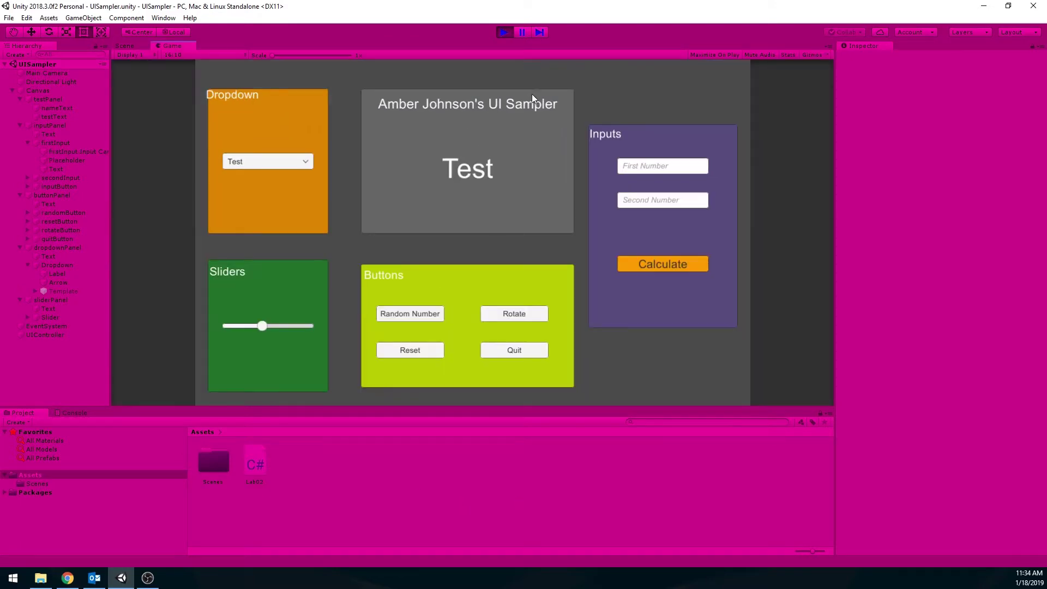
click(507, 33)
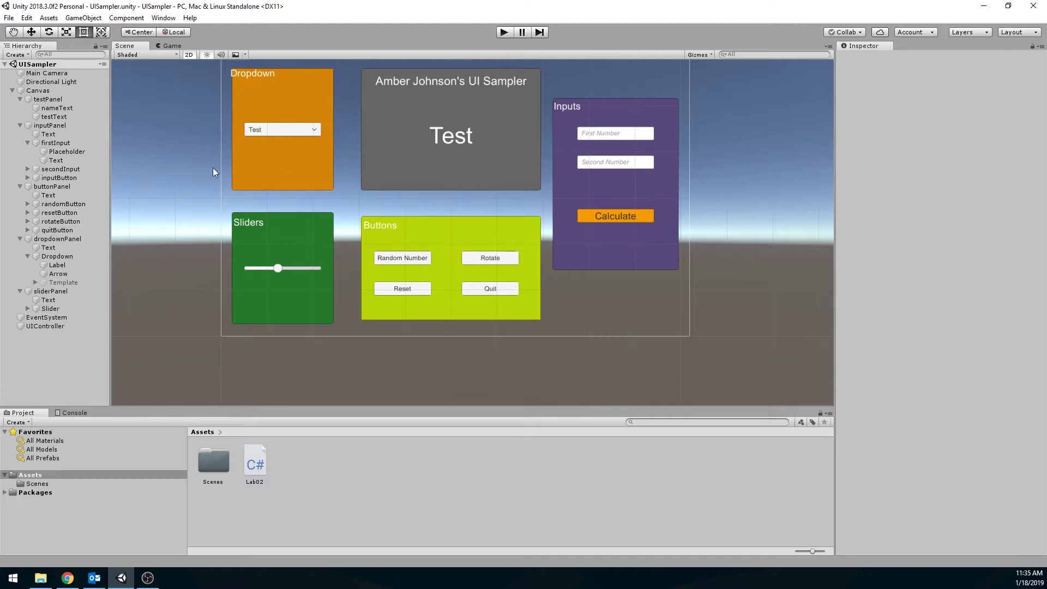
- Open the build settings and add the open UISampler scene to the scenes in the build
click(9, 17)
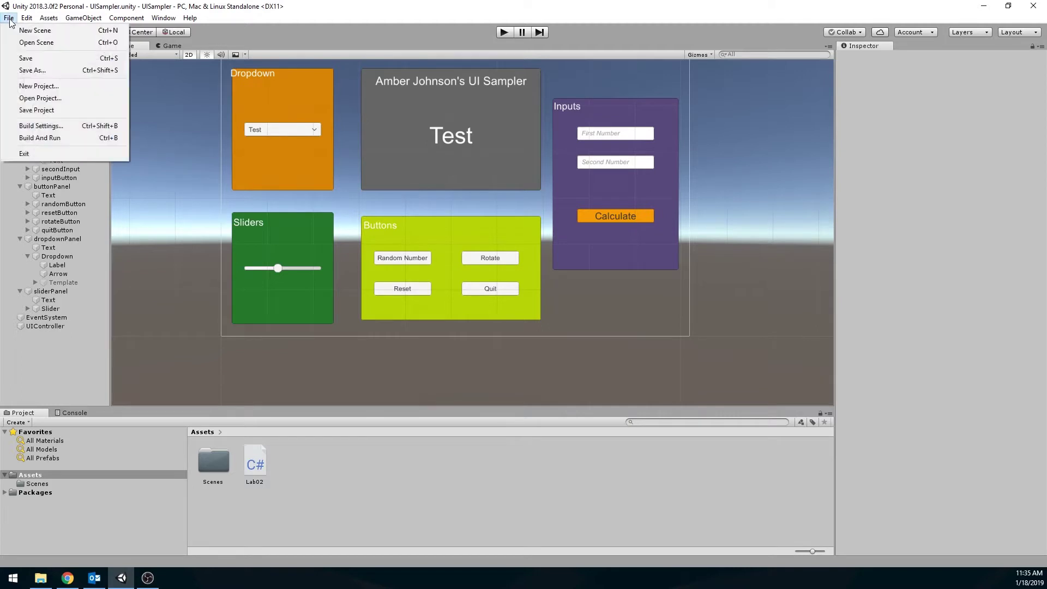
click(230, 110)
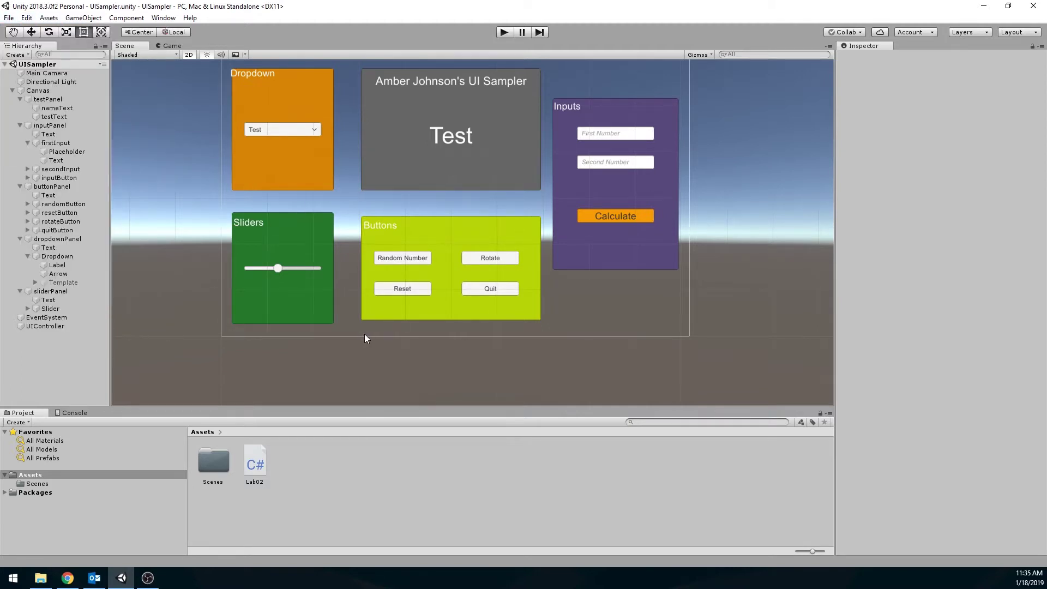
click(9, 18)
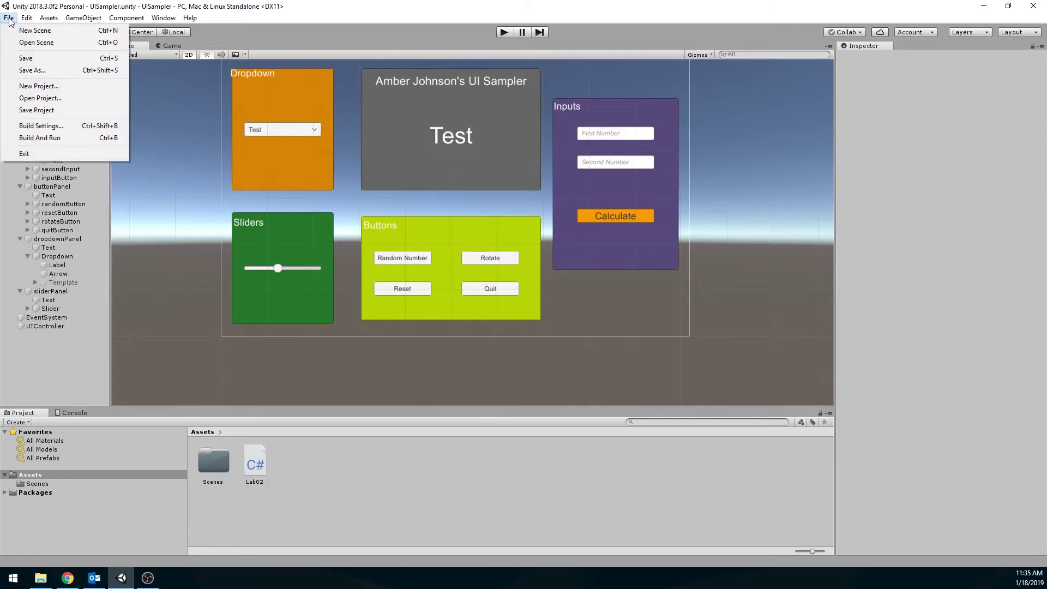
click(61, 123)
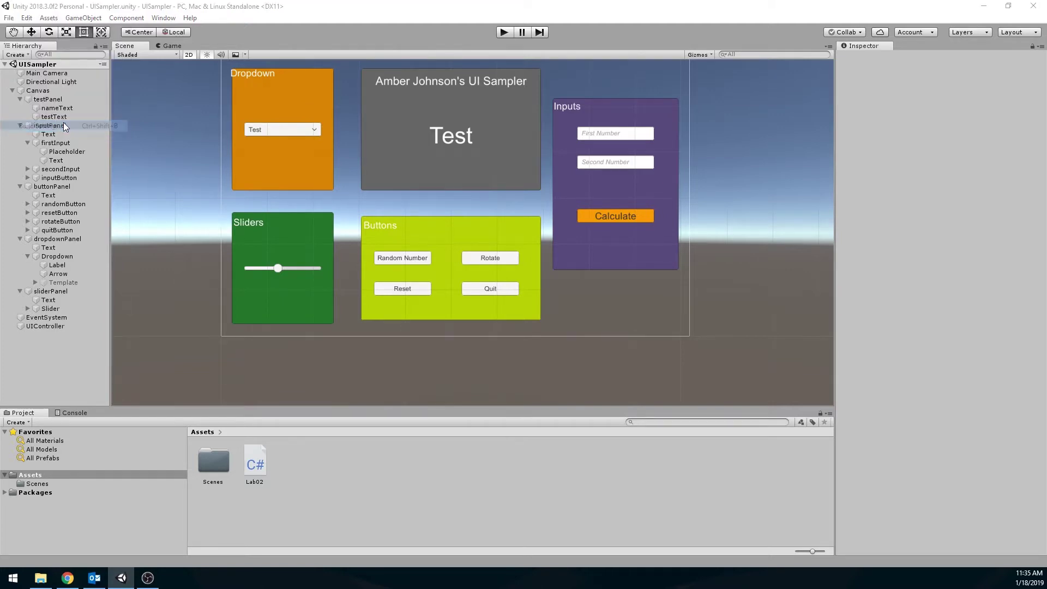
drag(355, 184, 518, 80)
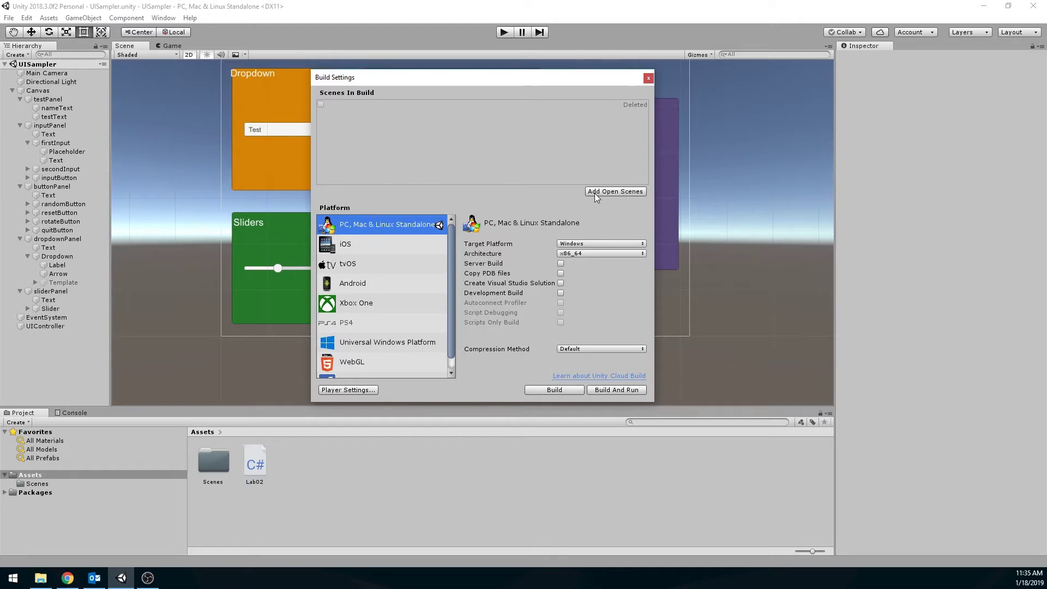
click(623, 191)
- Choose Windows as the target platform for the PC, Mac & Linux Standalone build
drag(453, 281, 451, 243)
click(574, 243)
click(600, 258)
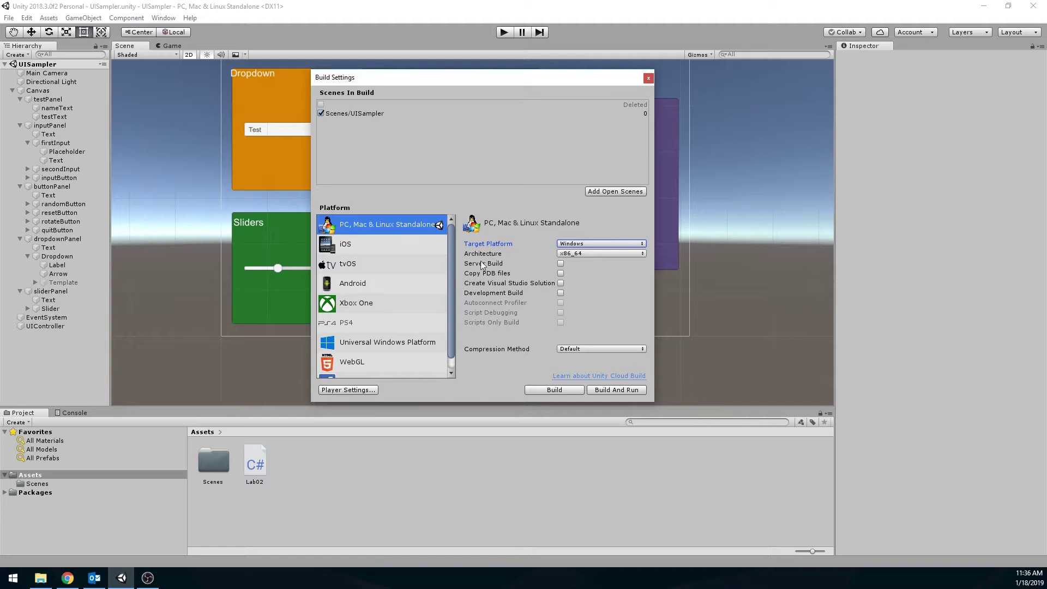
- Build the project into a new folder named UISamplerBUILD inside Documents, and move the output folder window out of the way
click(563, 391)
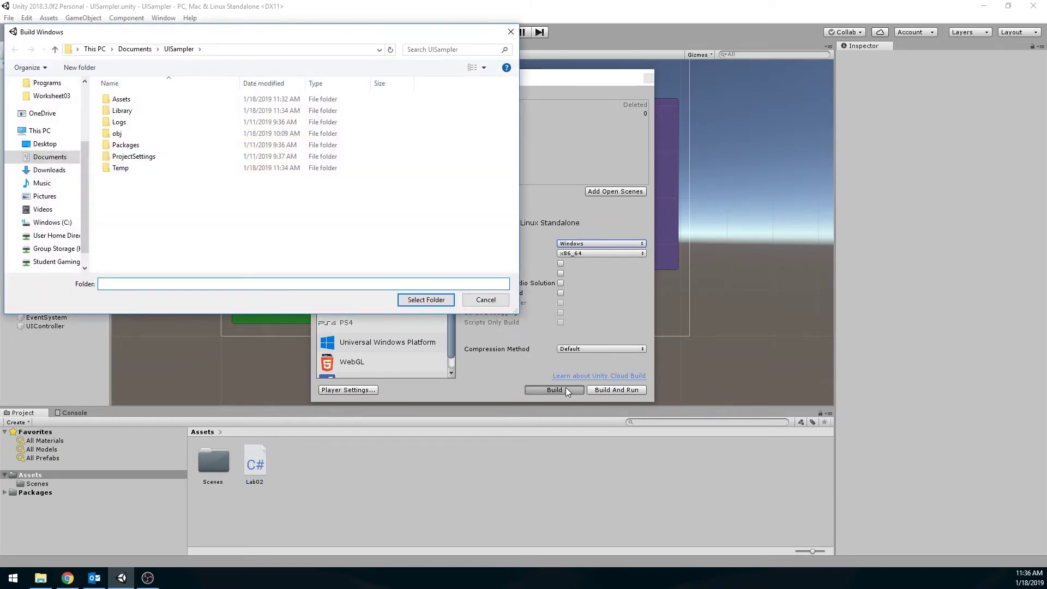
click(134, 49)
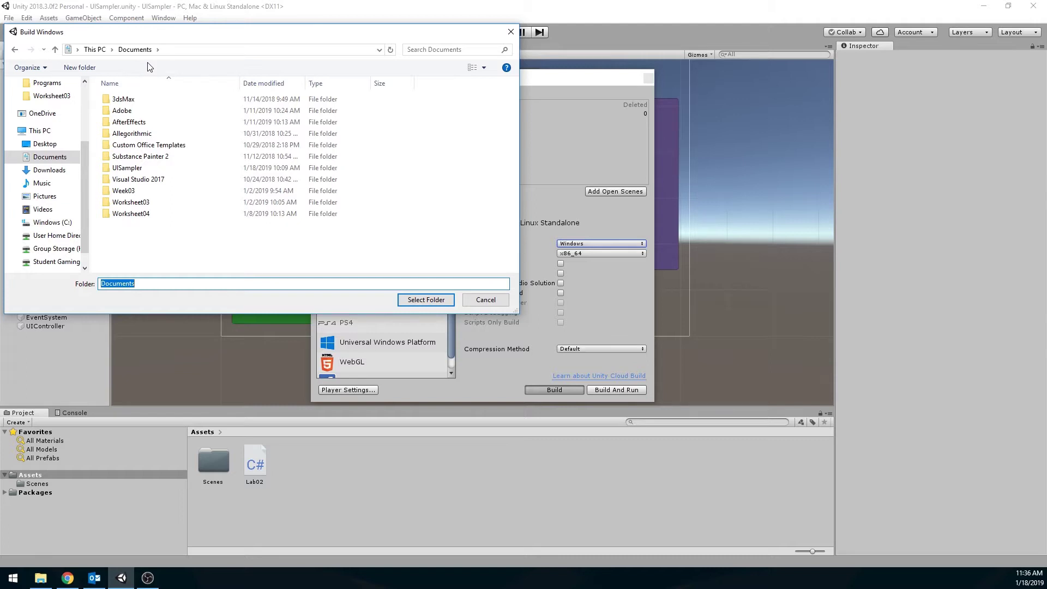
right_click(136, 244)
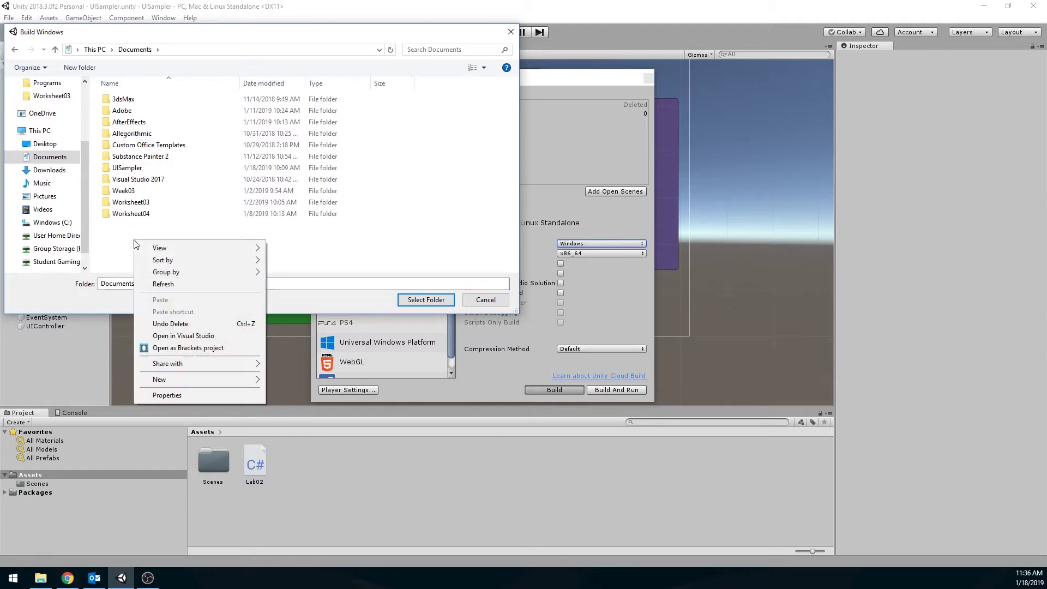
mouse_move(197, 378)
click(290, 378)
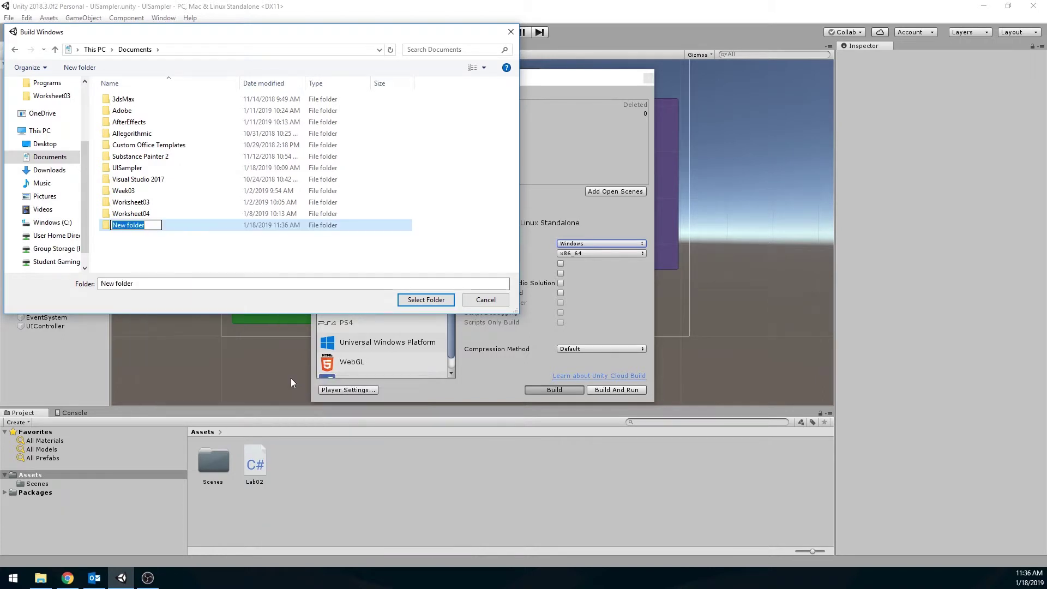
text(UI)
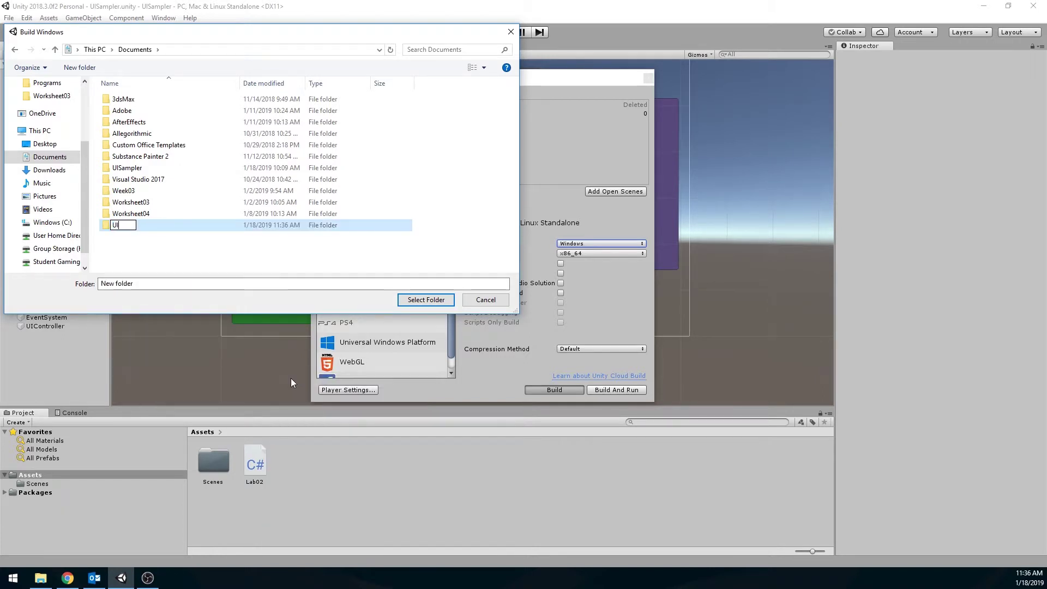
text(SamplerBUILD)
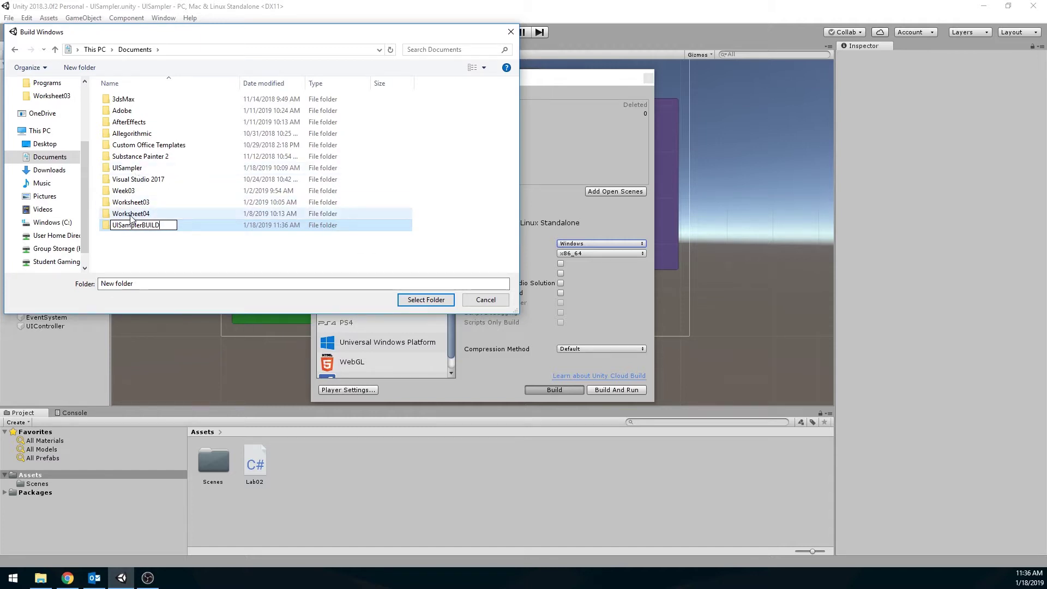
key(Return)
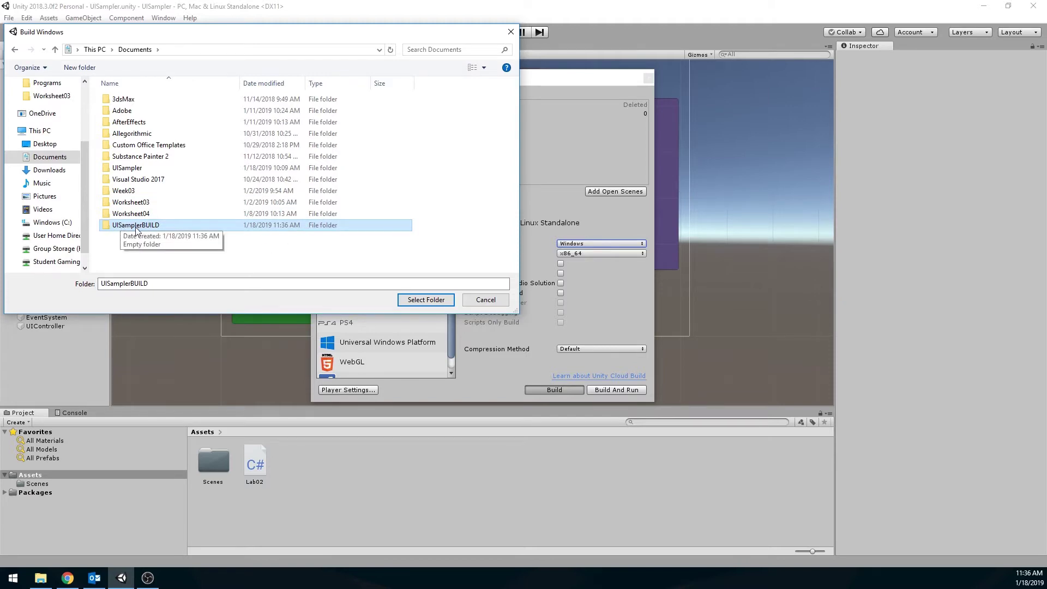
click(424, 299)
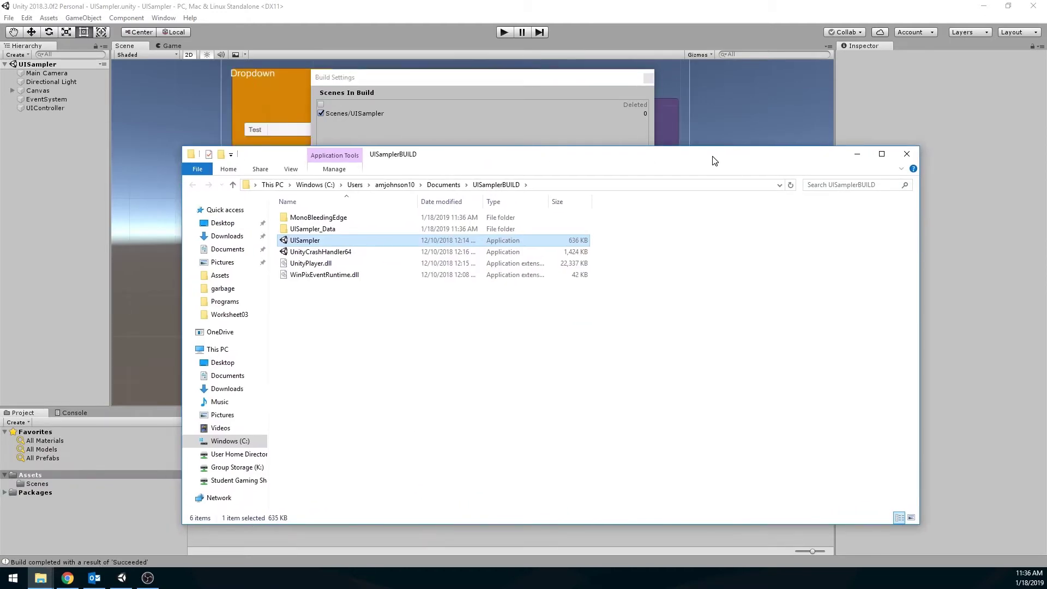
drag(713, 159, 0, 63)
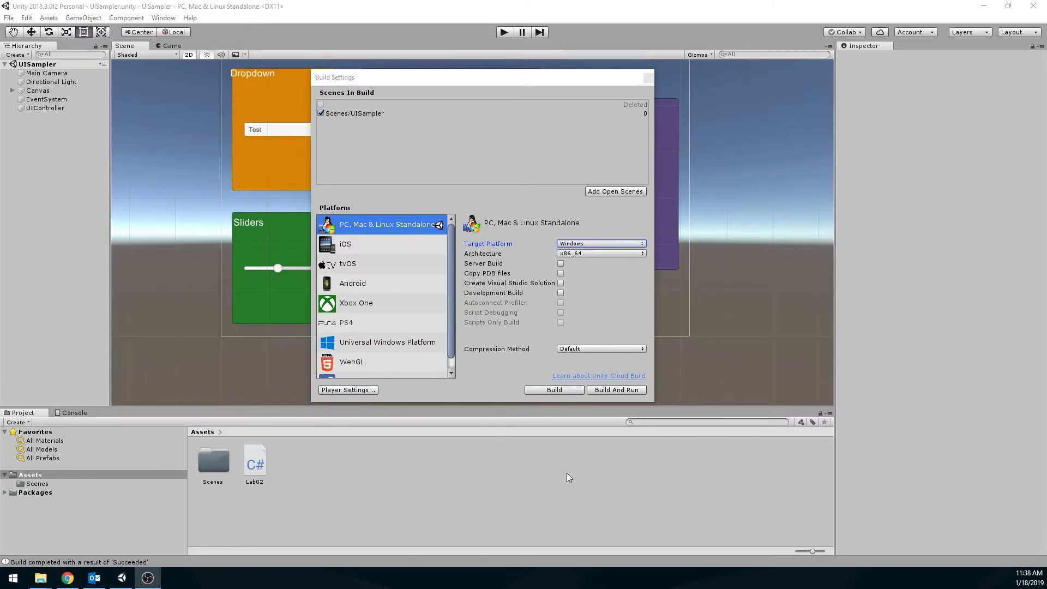
- Build and run the project, using the existing UISamplerBUILD folder as the output location
click(633, 392)
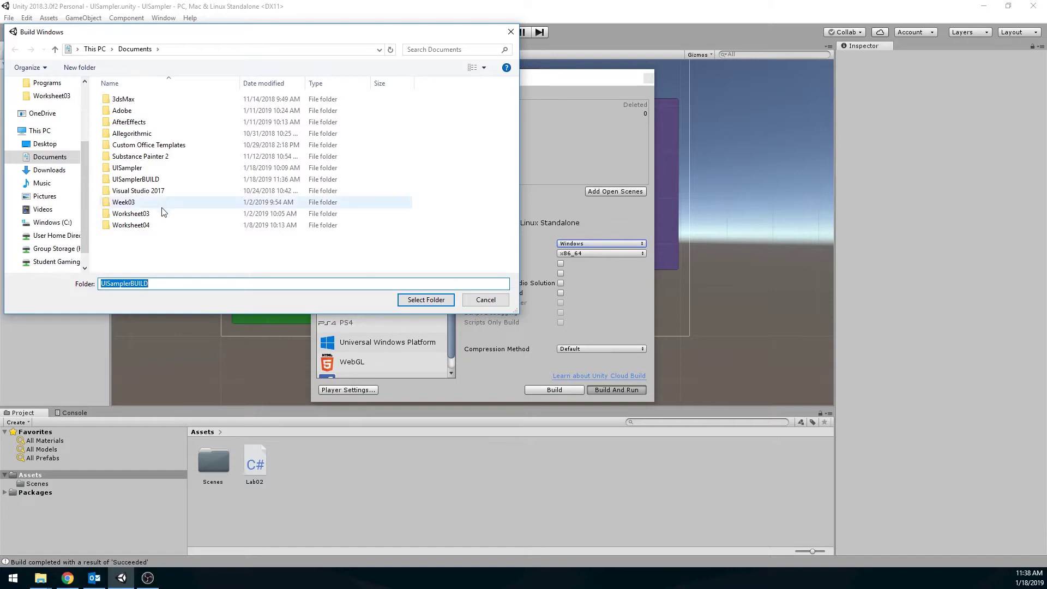
double_click(146, 184)
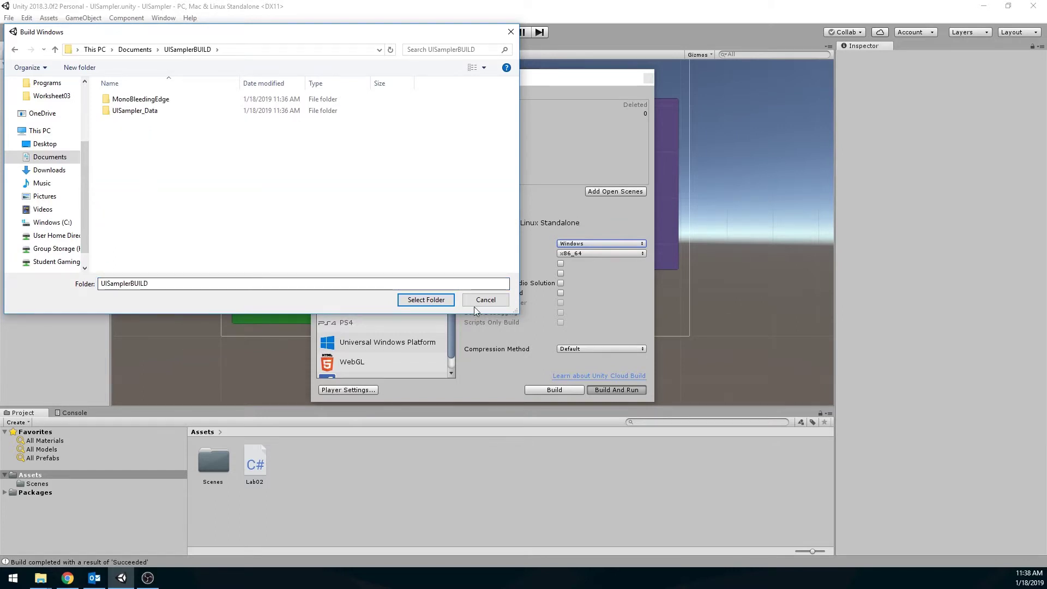
click(434, 304)
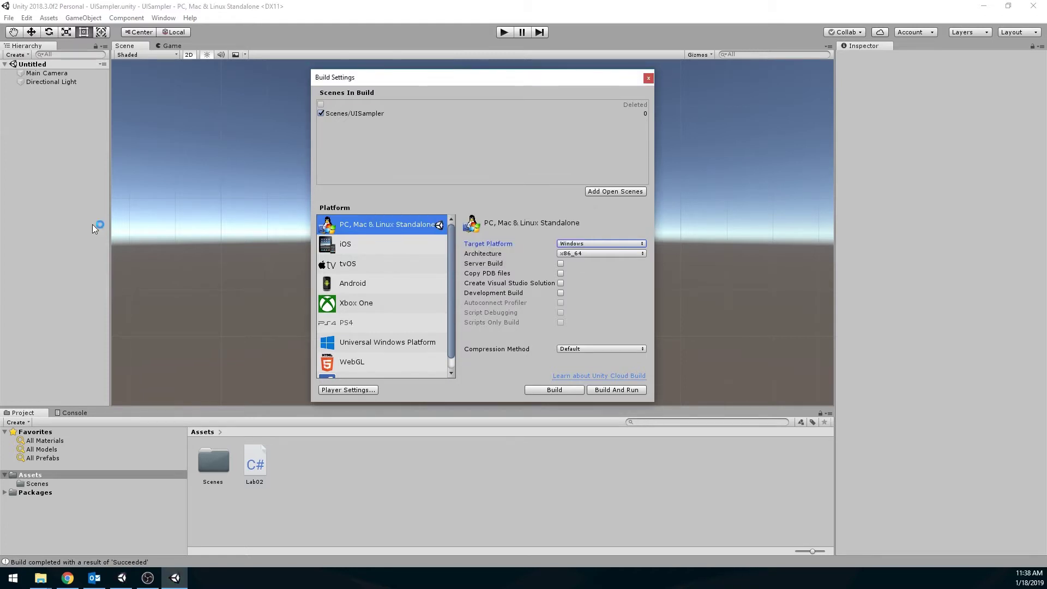
- Launch the built UISampler in windowed mode at a screen resolution of 1280 x 800
drag(534, 292, 472, 201)
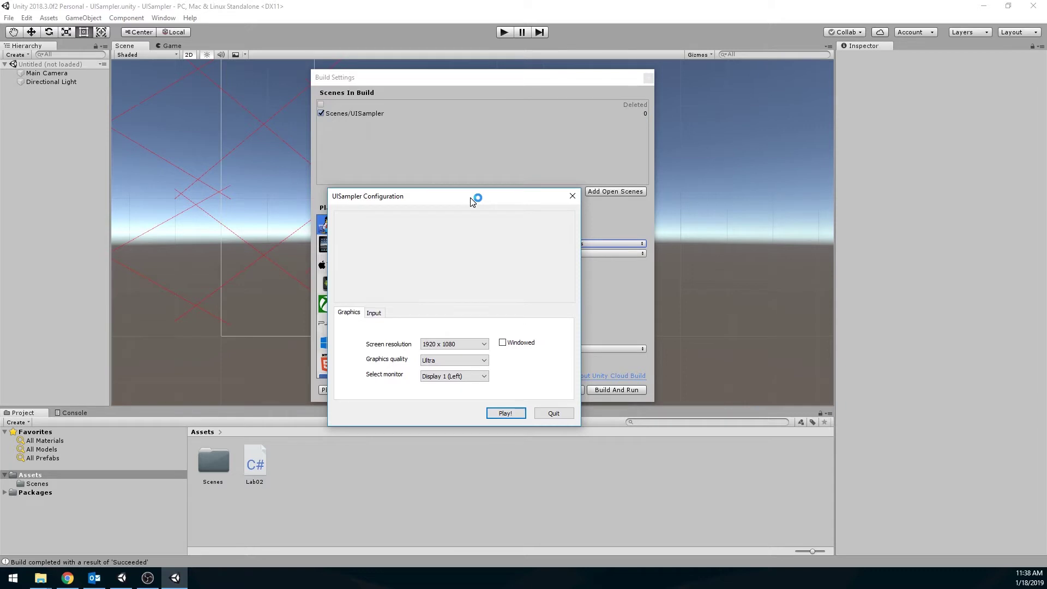
click(460, 344)
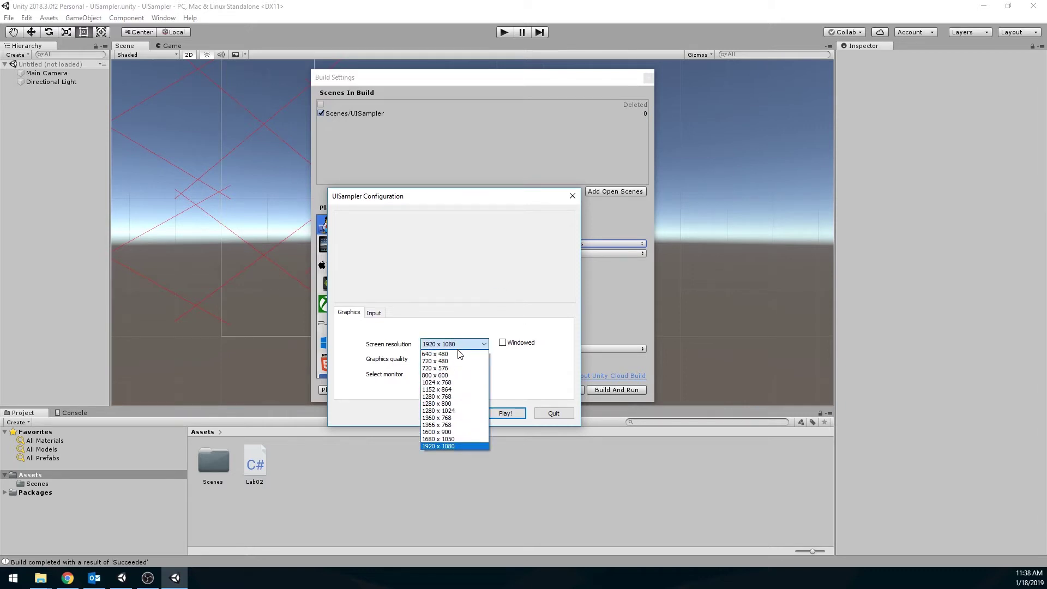
click(439, 404)
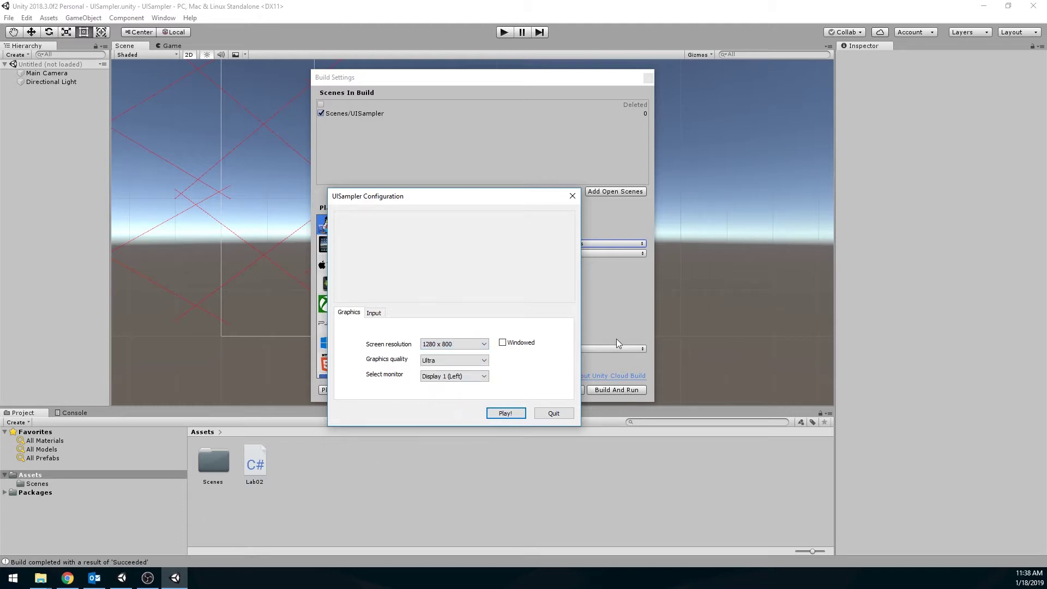
click(503, 343)
click(504, 415)
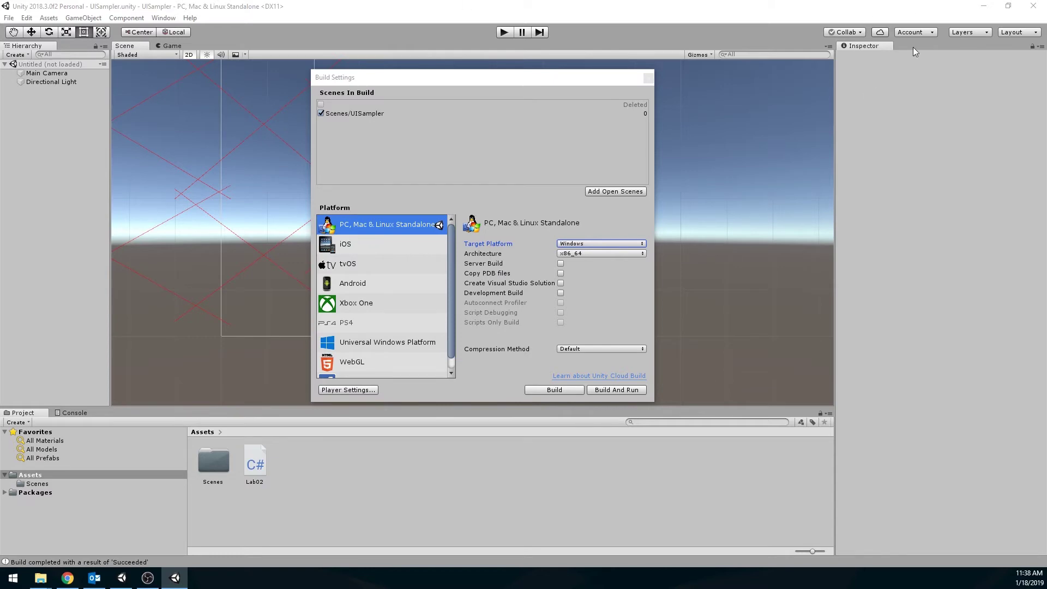
- Minimize the editor and test the running build by generating several random numbers and rotating the displayed text
click(988, 8)
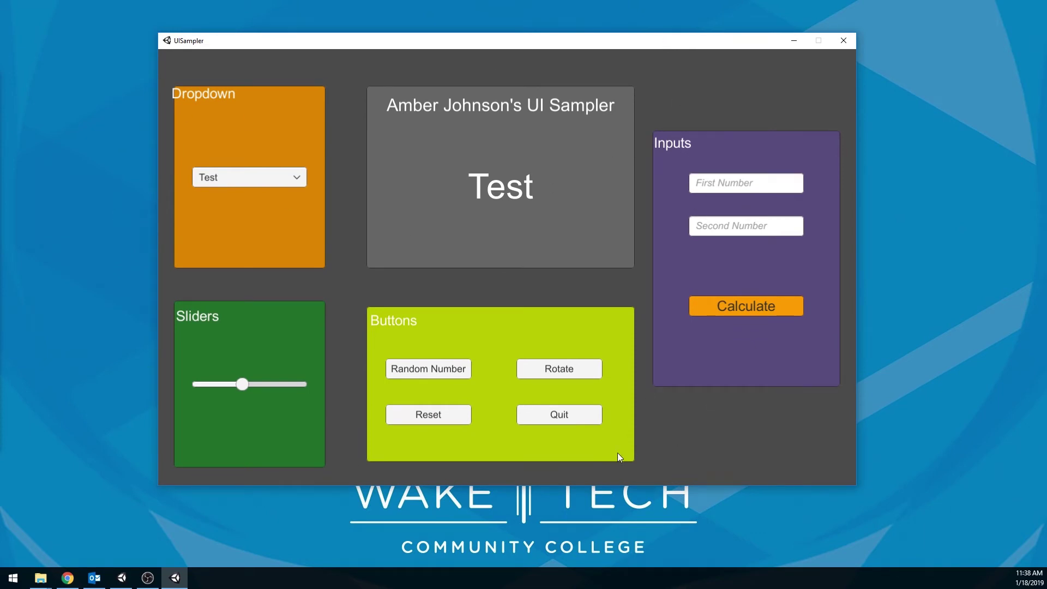
drag(551, 47, 530, 31)
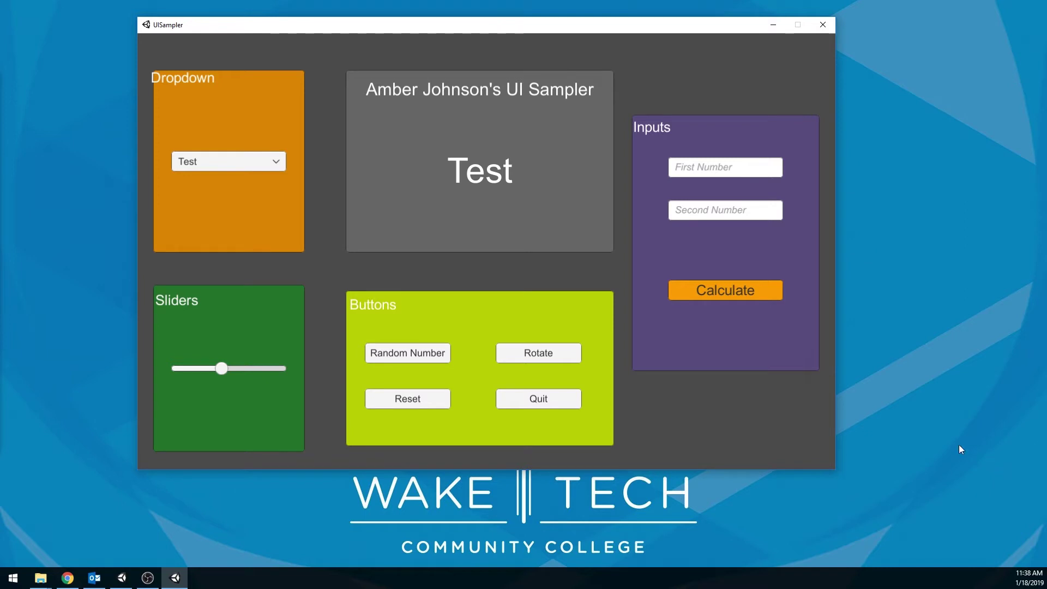
click(395, 354)
click(395, 355)
click(394, 354)
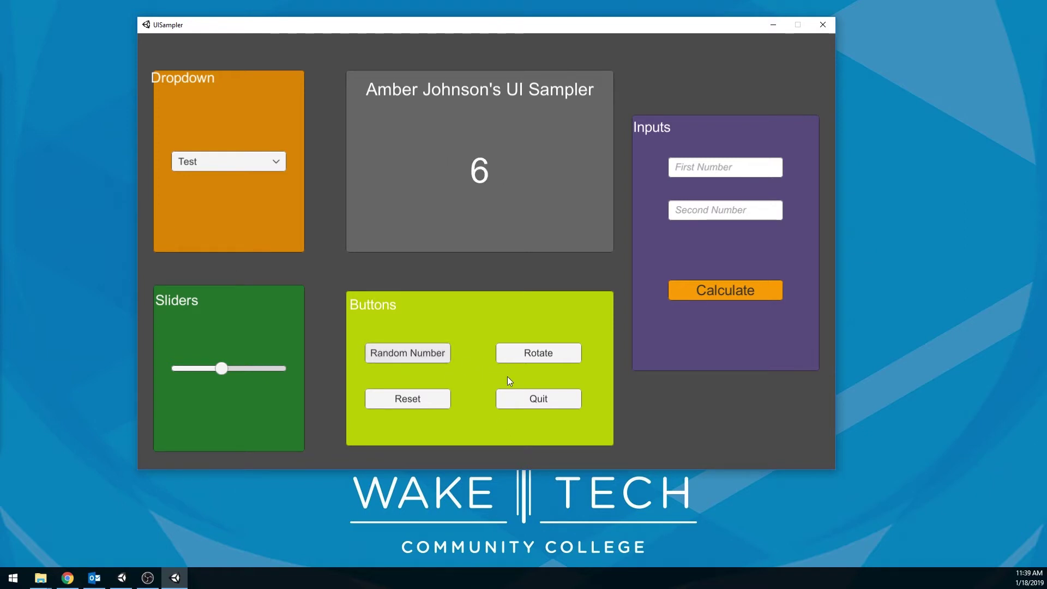
click(549, 359)
- Test the slider at its maximum and minimum, the Dog and Cat dropdown options, and the text rotation again
drag(217, 368, 290, 354)
click(220, 161)
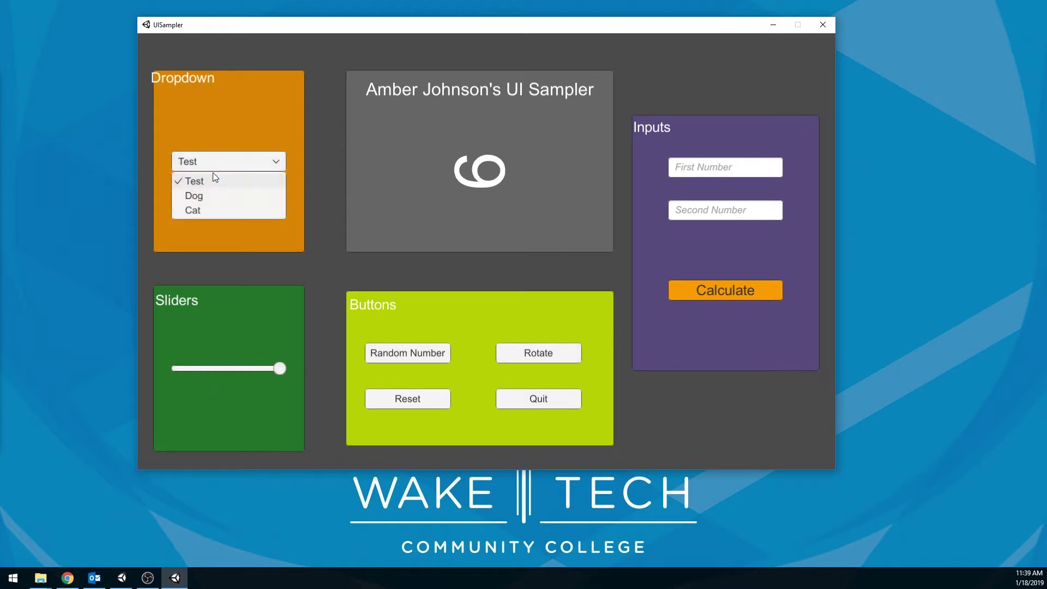
click(211, 195)
click(213, 164)
click(208, 211)
drag(294, 376, 178, 368)
click(499, 353)
- Test the inputs by entering 8 as the first number and 9 as the second, and calculate the result
click(727, 167)
text(8)
click(748, 210)
text(9)
click(703, 297)
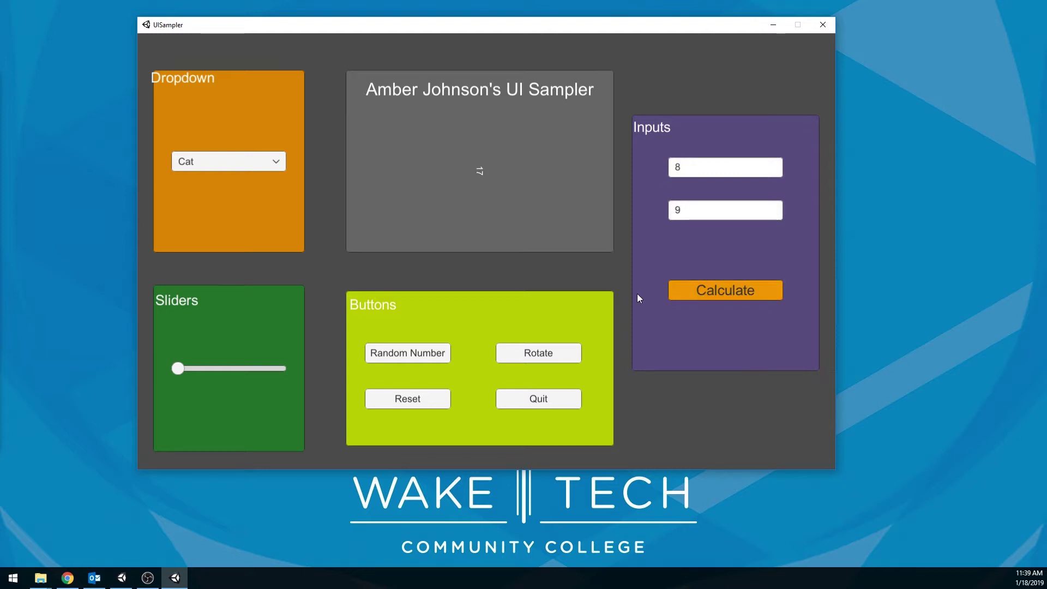
- Reset the UI sampler to its initial state and quit the running build with its own control
click(413, 400)
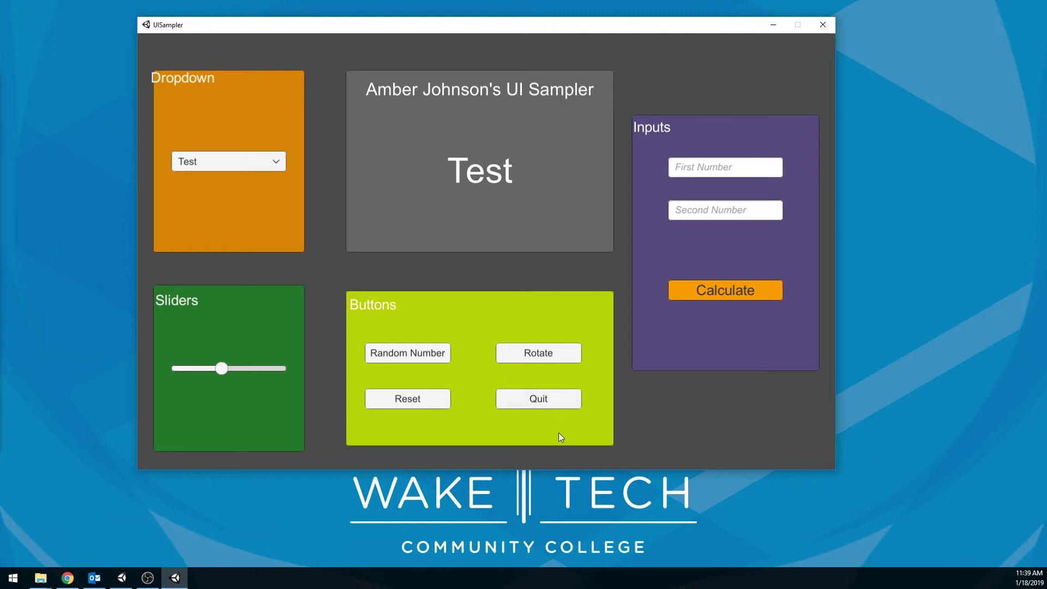
click(535, 401)
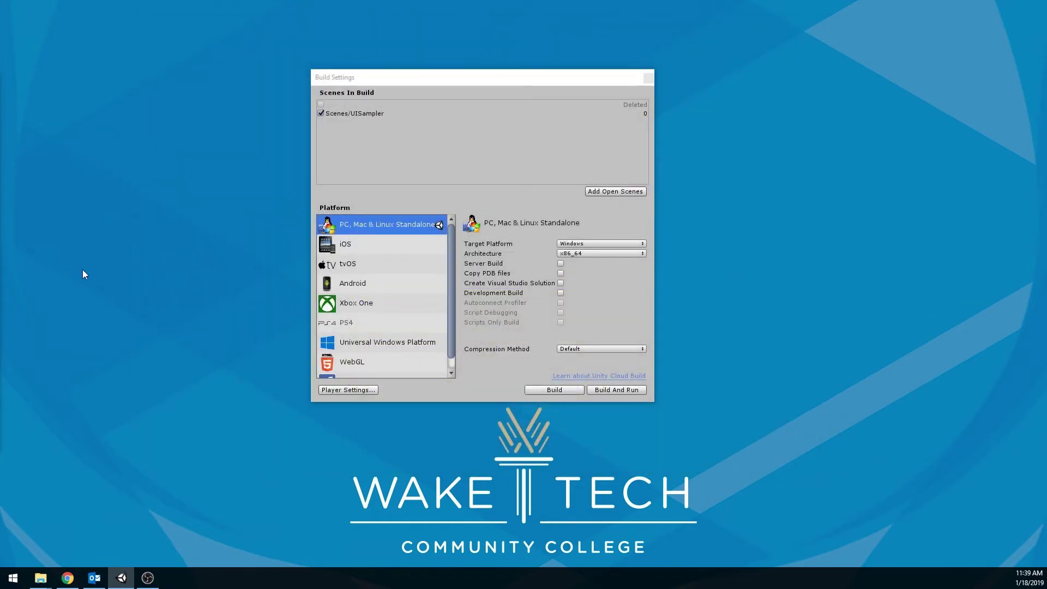
- Switch to File Explorer and go up to the Documents folder that contains UISamplerBUILD
click(41, 578)
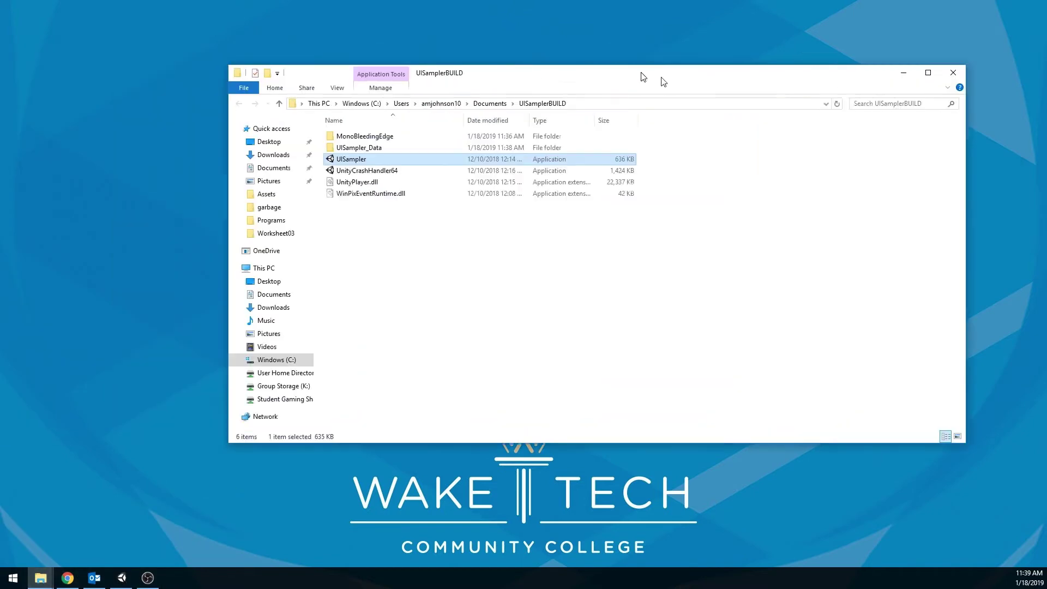
drag(659, 77, 570, 84)
click(420, 120)
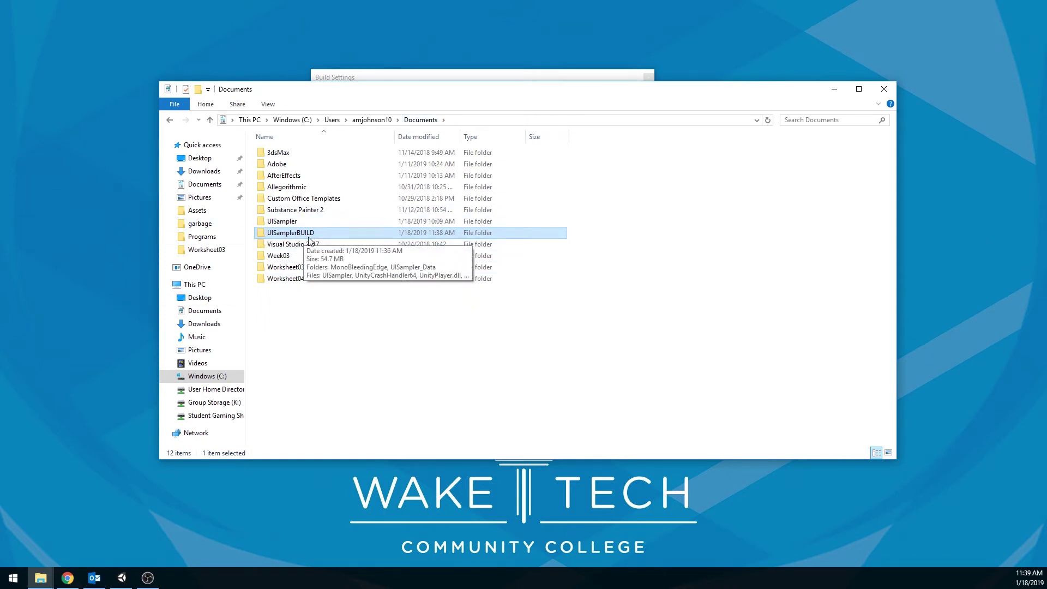
- Check the contents of the UISamplerBUILD folder, and compress that folder into a zip archive of the same name in Documents
double_click(283, 233)
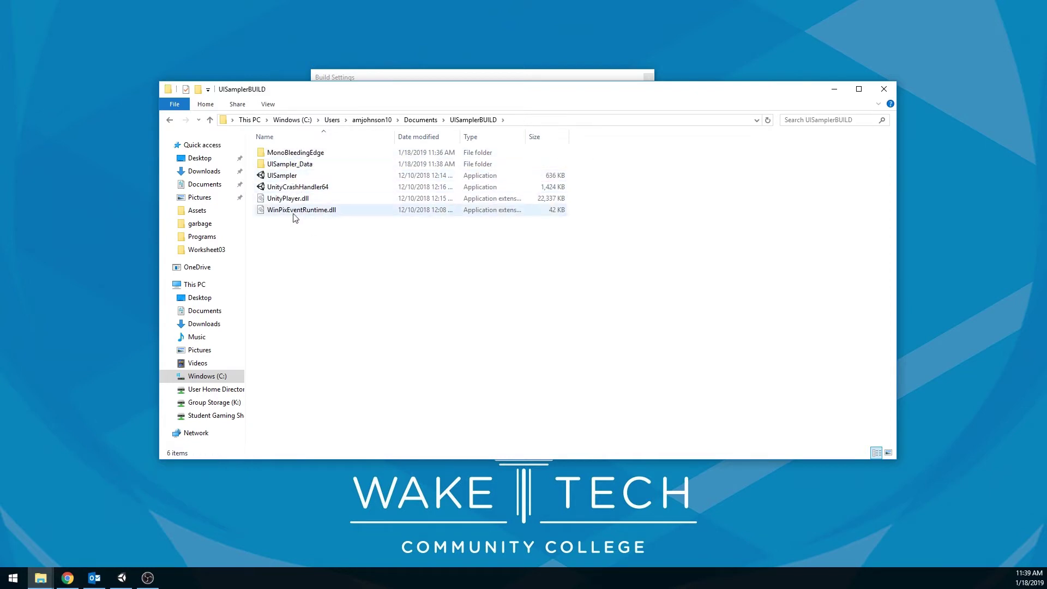
click(423, 120)
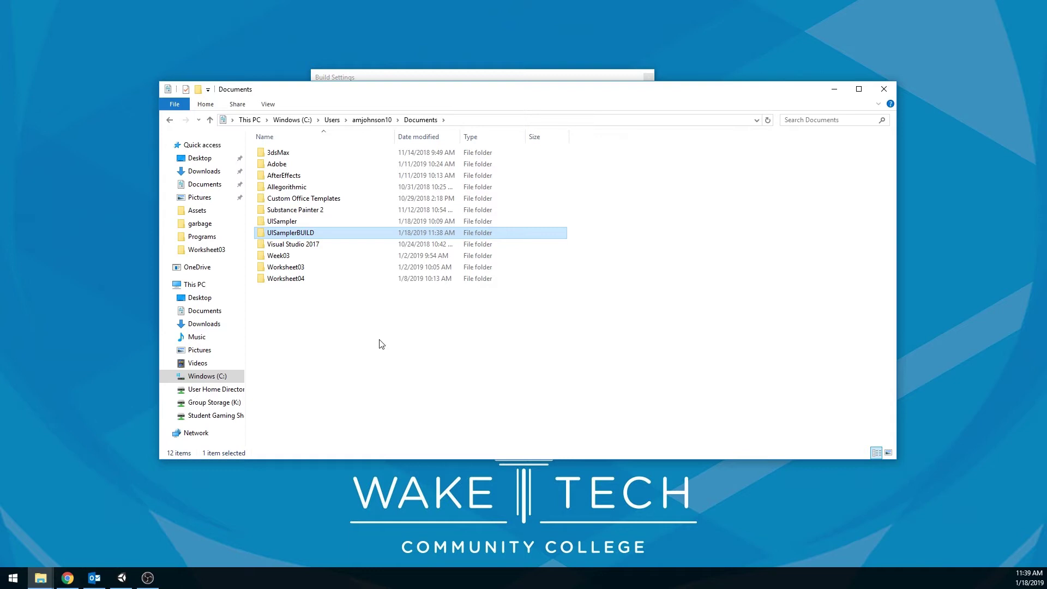
right_click(298, 237)
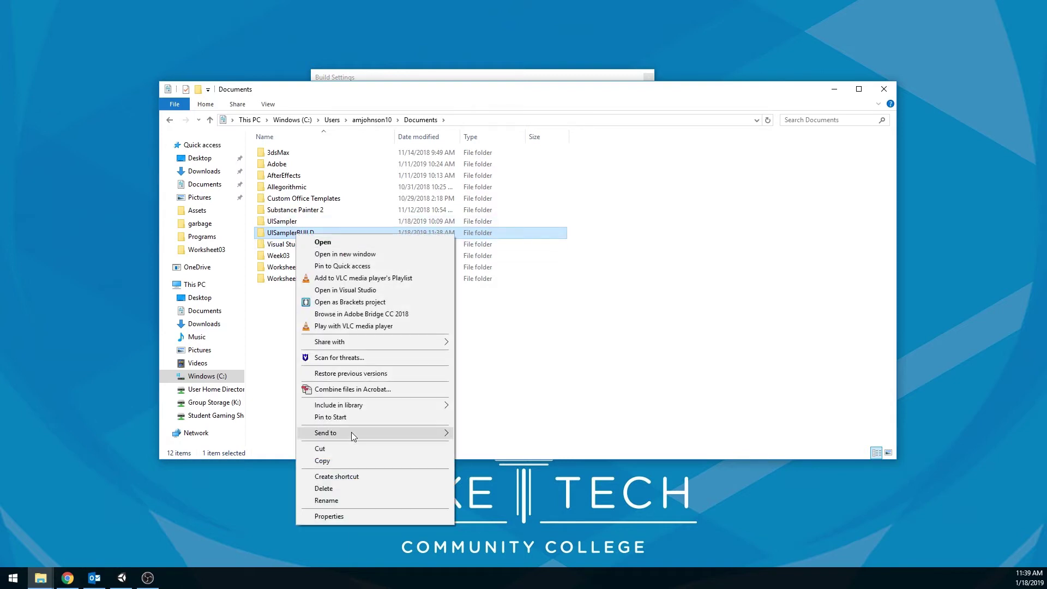
mouse_move(351, 436)
click(466, 446)
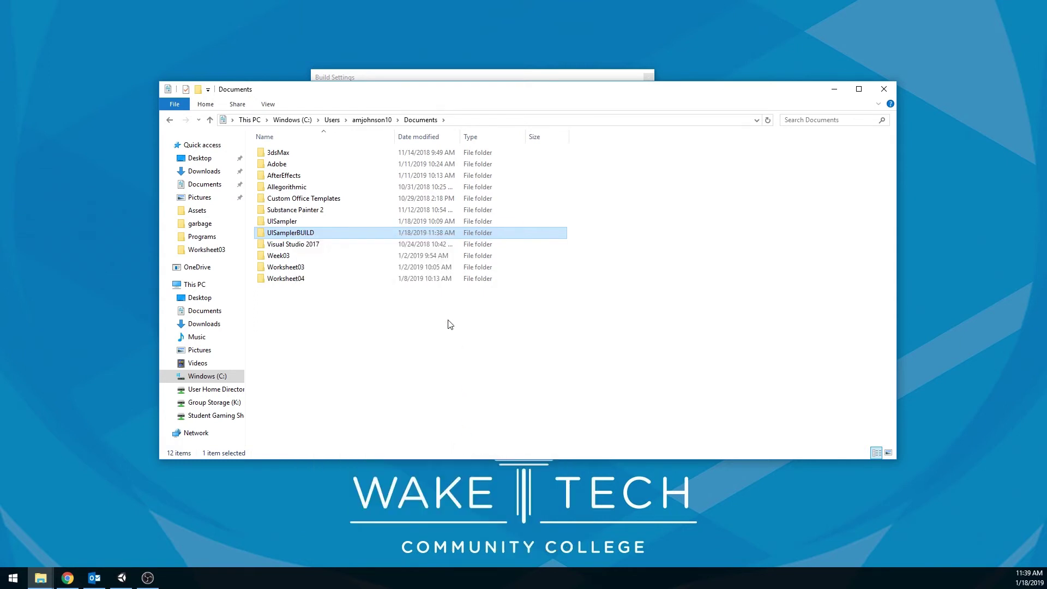
click(292, 301)
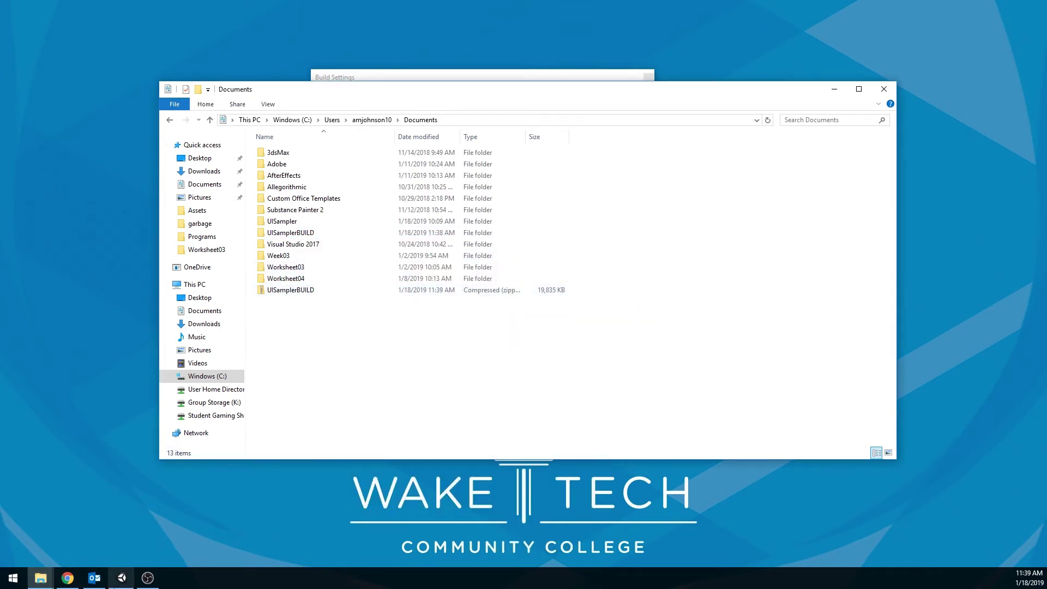
- Switch to Unity, dismiss the Build Settings window and close the editor with the UISampler project
click(122, 578)
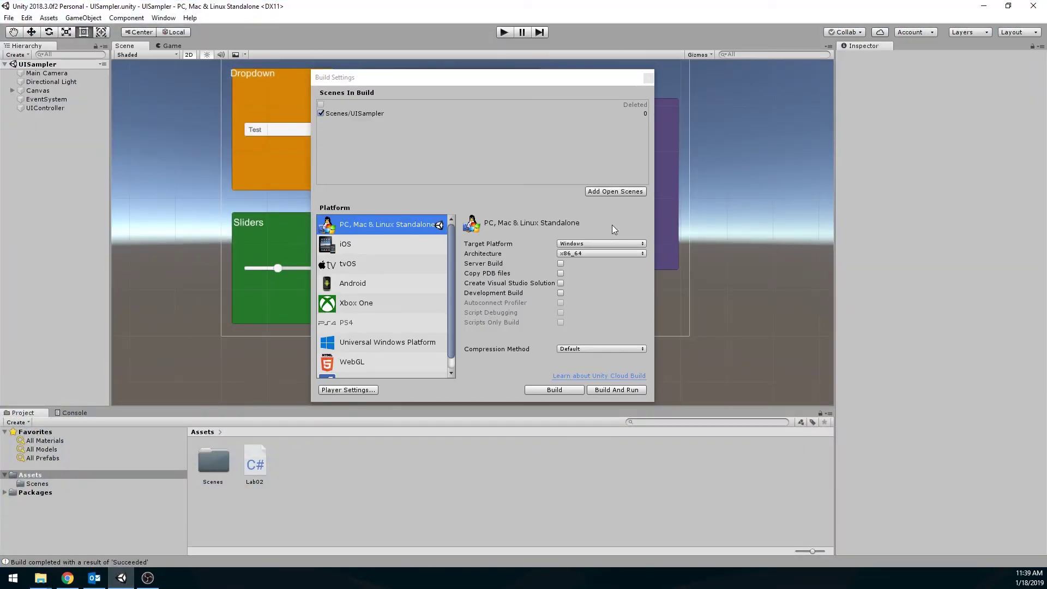
click(649, 78)
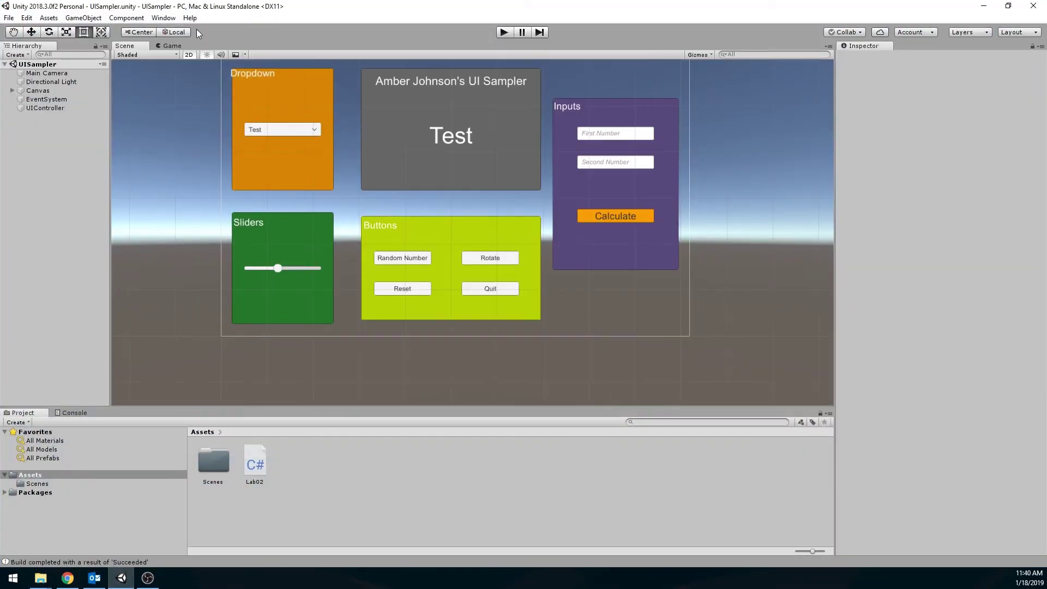
click(1040, 9)
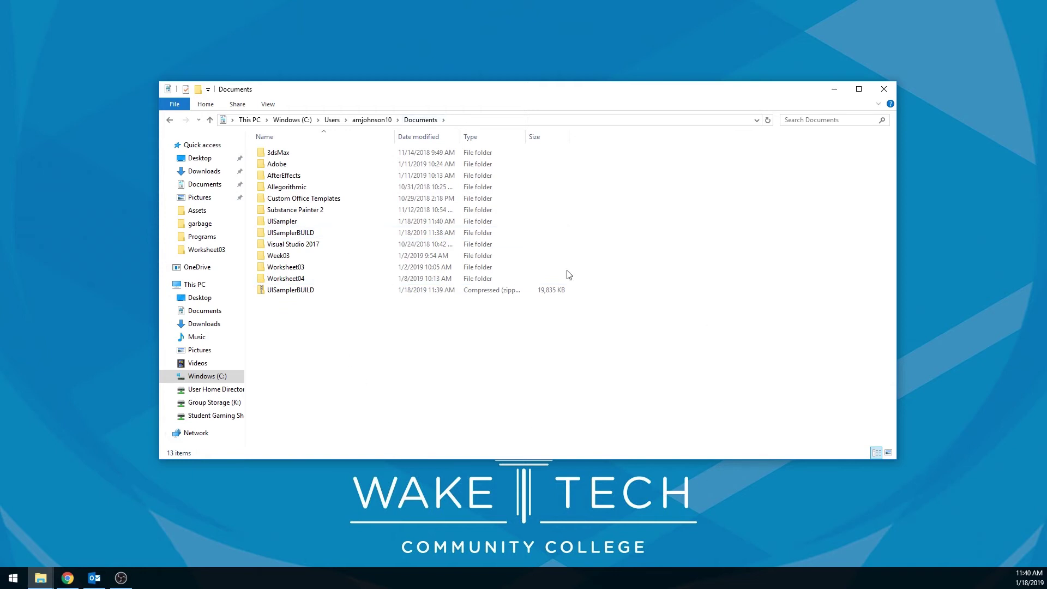
- Examine the UISampler project folder in File Explorer, including its Assets and Scenes subfolders, and return to Documents
double_click(287, 223)
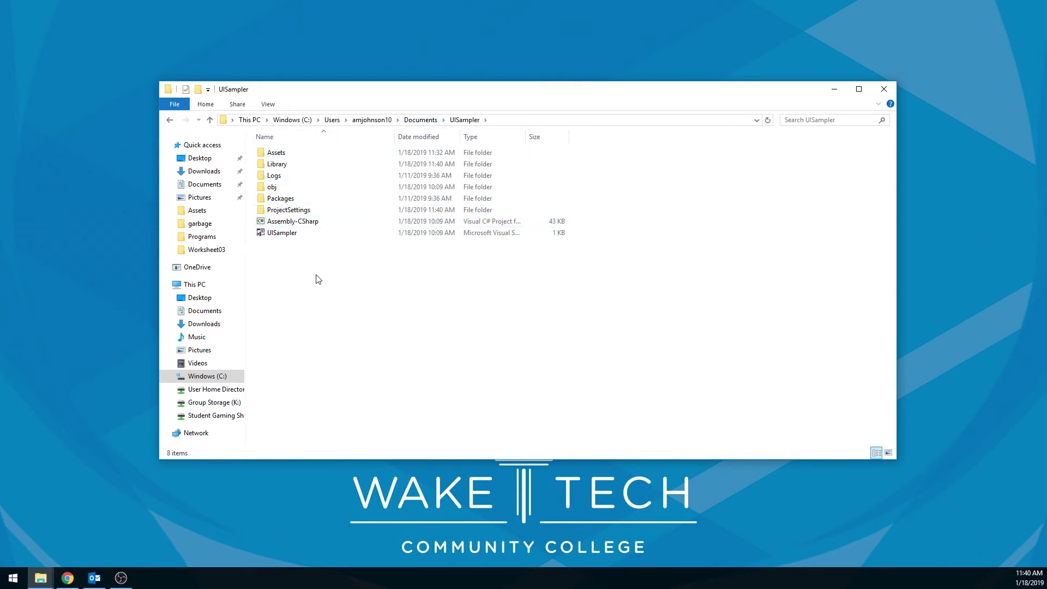
click(304, 224)
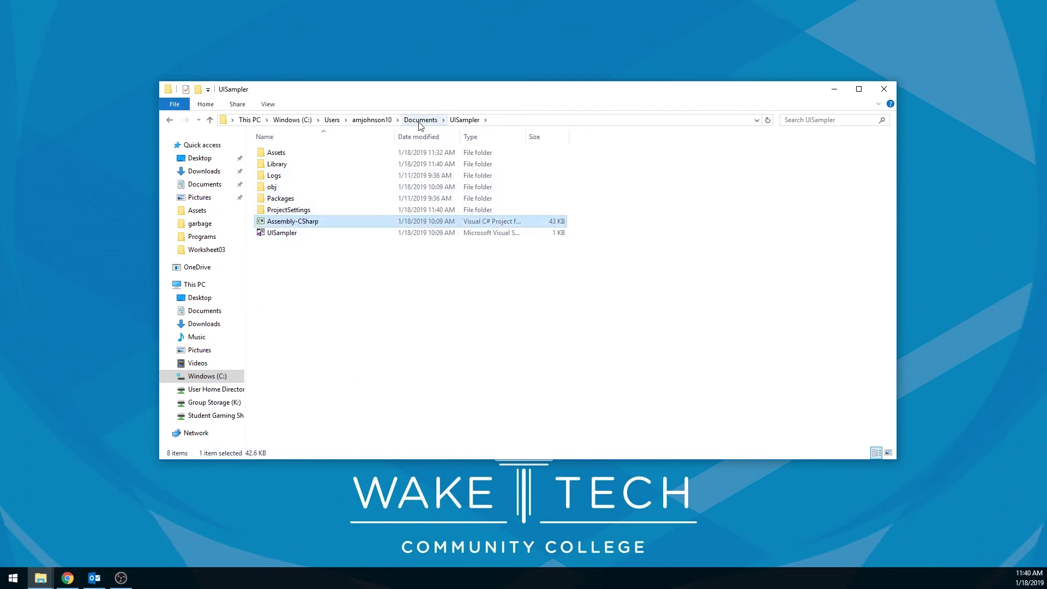
double_click(277, 153)
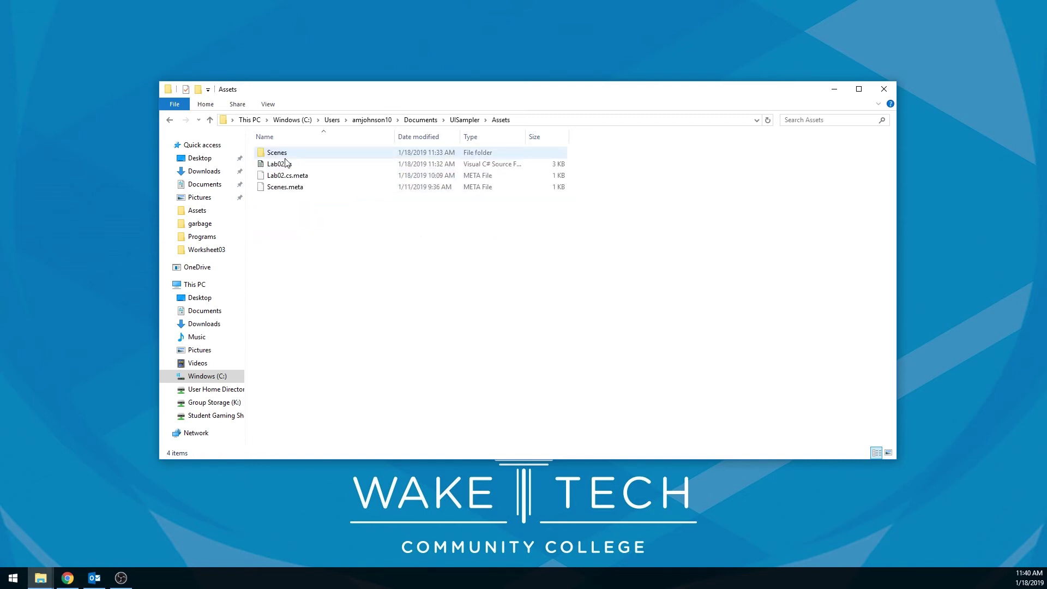
double_click(278, 153)
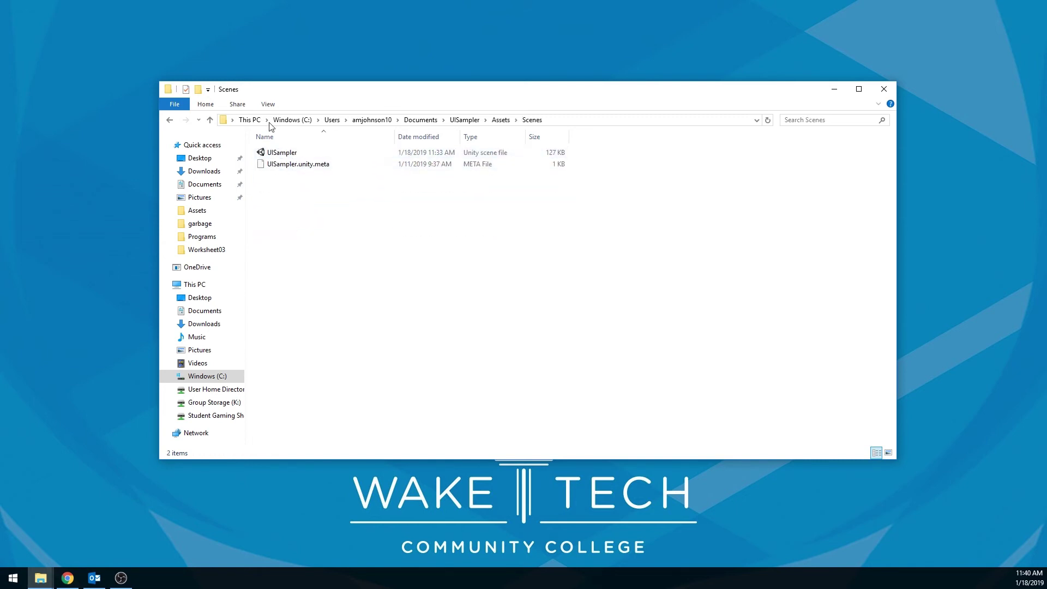
click(499, 120)
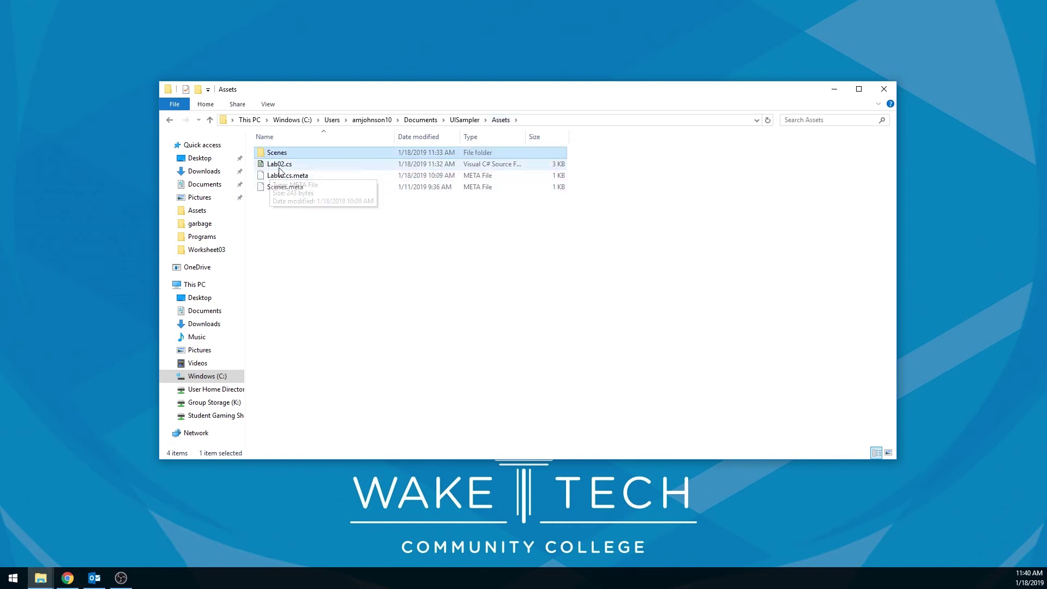
click(430, 120)
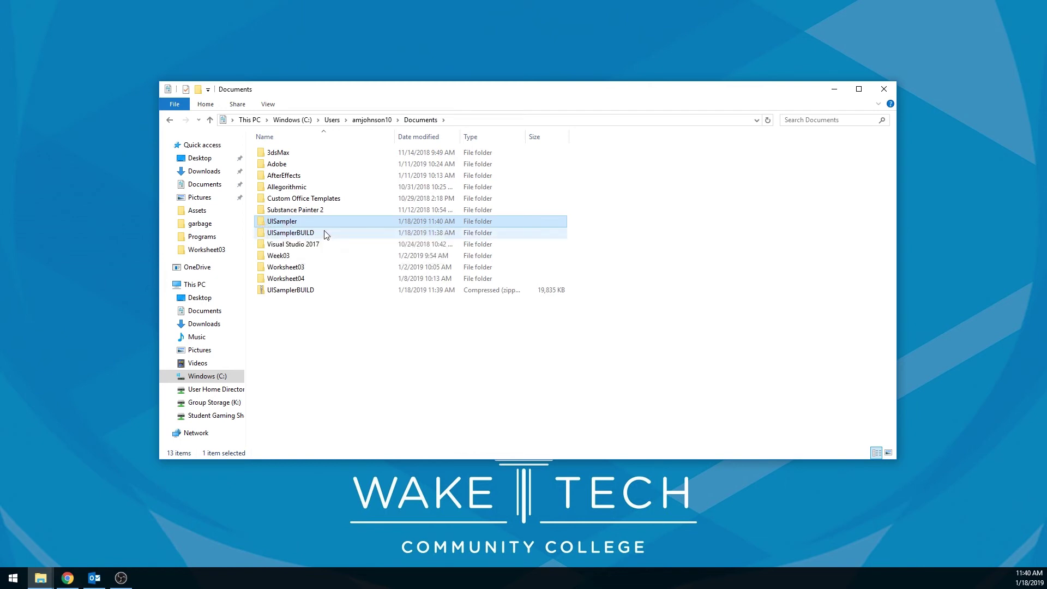
- Compress the UISampler project folder into a zip archive in Documents, keeping the name UISampler
right_click(282, 226)
mouse_move(367, 420)
click(477, 438)
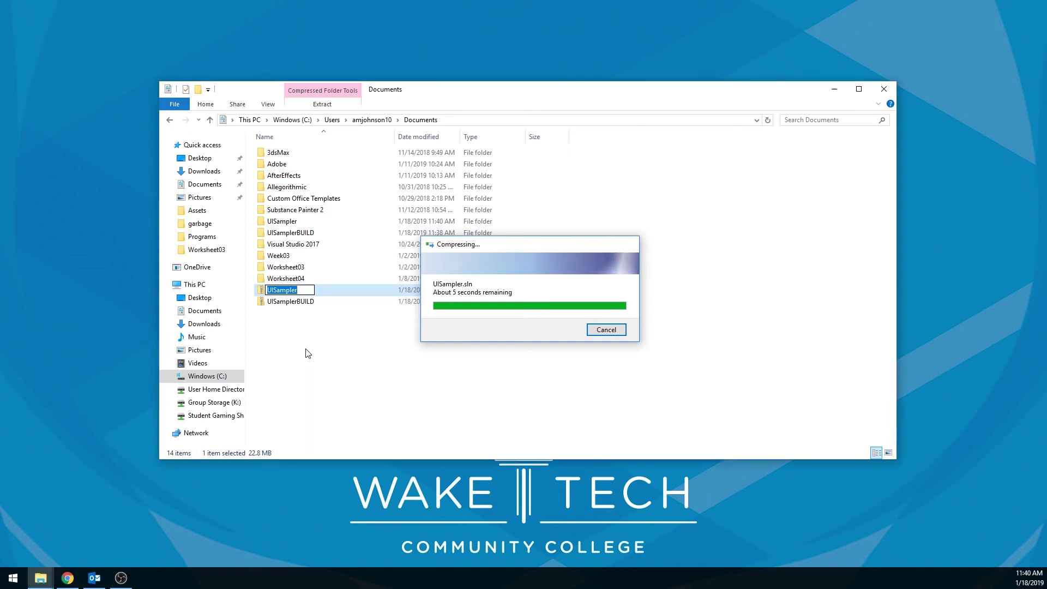
click(277, 344)
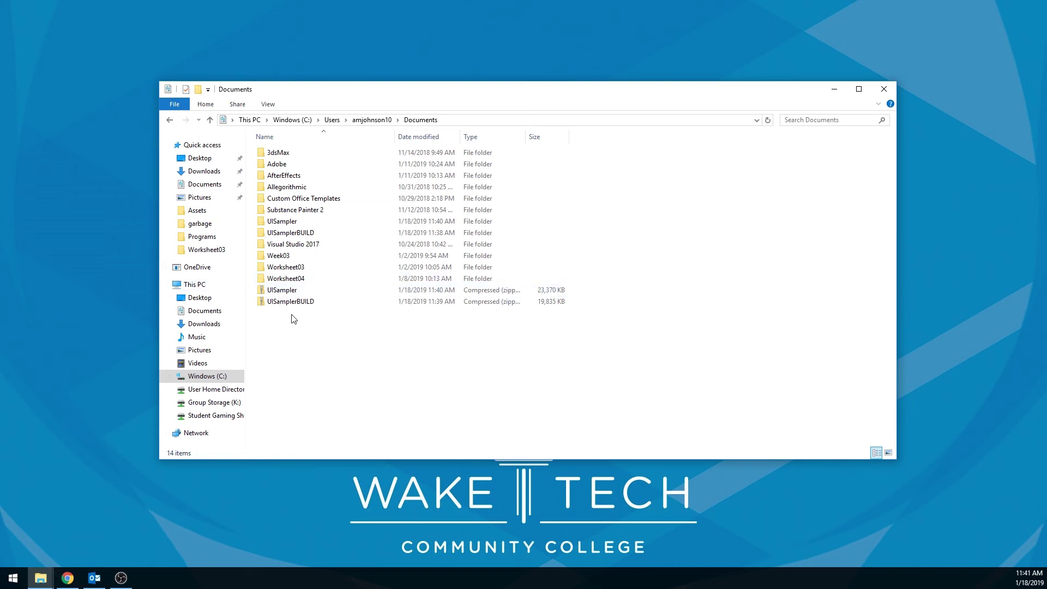
drag(356, 347, 275, 294)
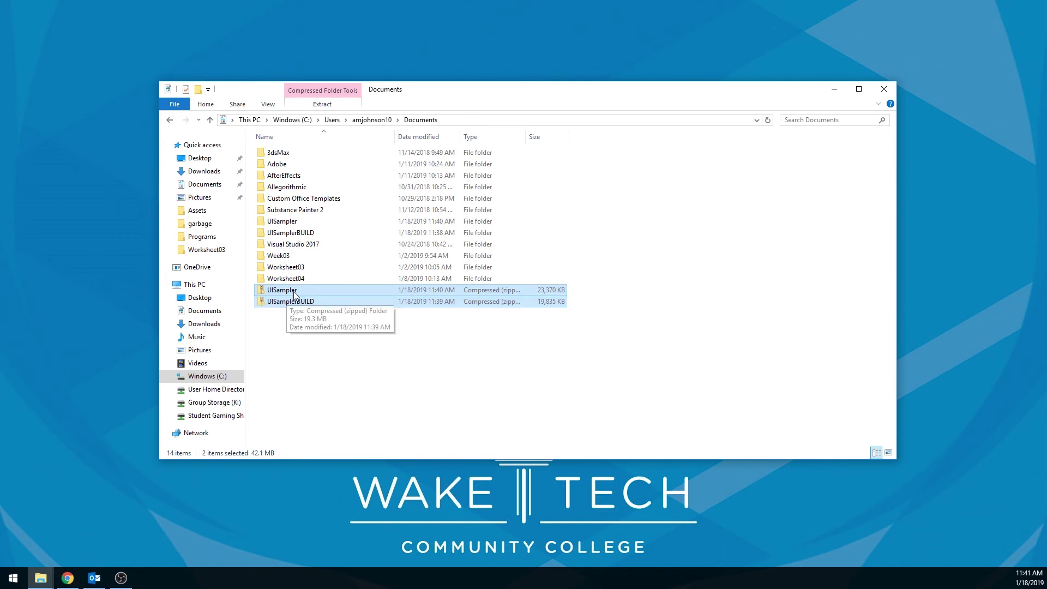
click(300, 342)
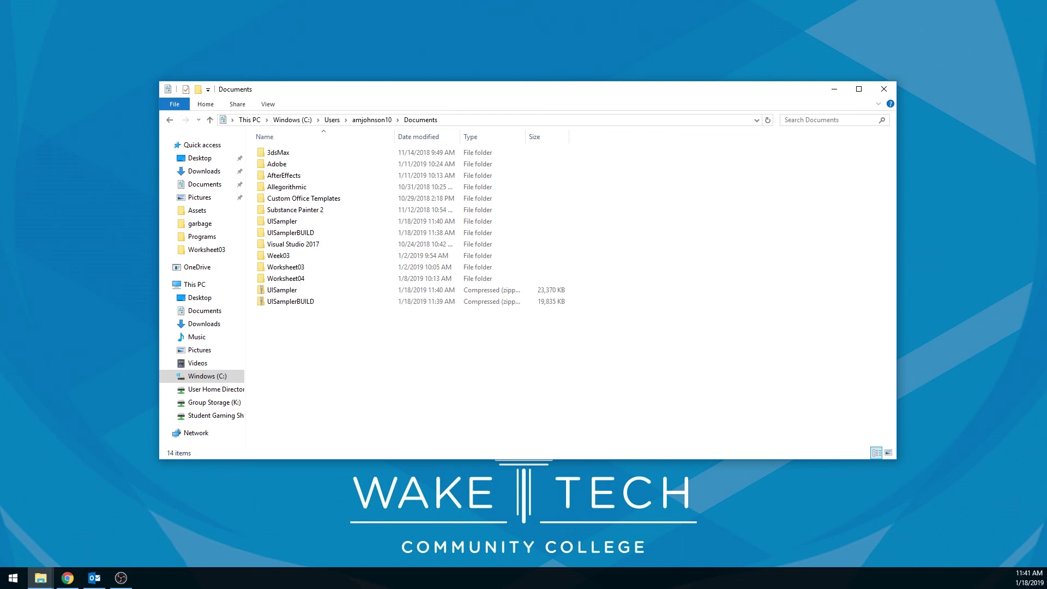
click(121, 578)
click(121, 578)
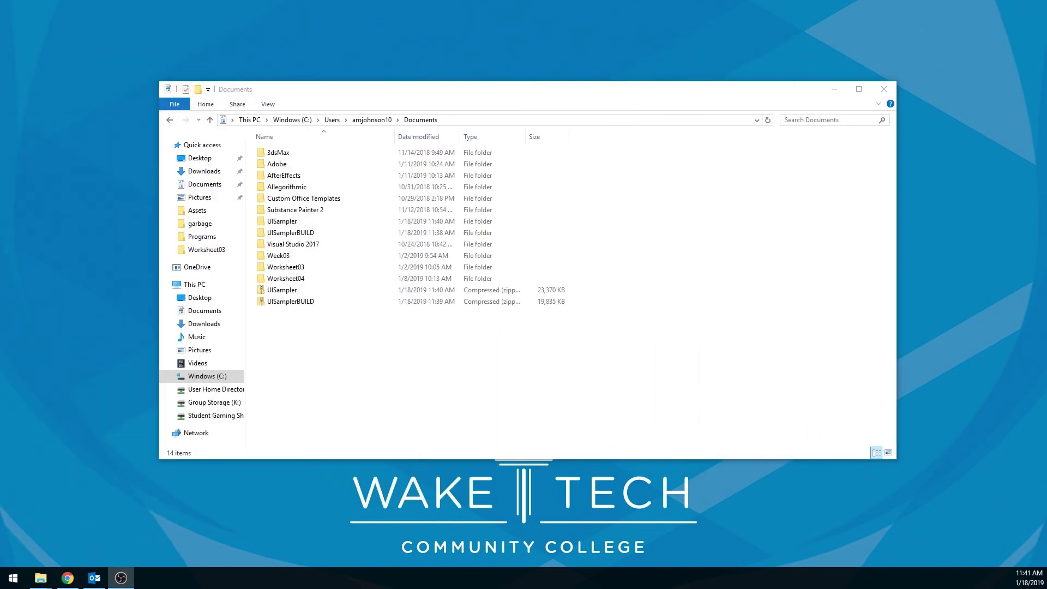